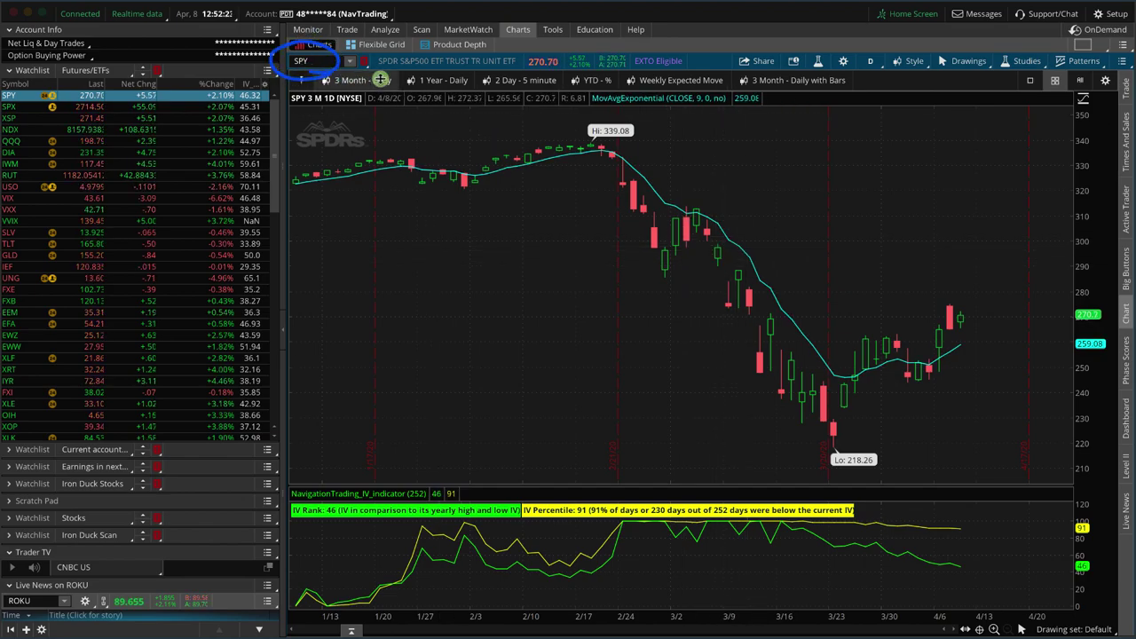
# Create a sell iron condor order on SPY from the 294 call expiring 15 May 20.
pyautogui.click(347, 29)
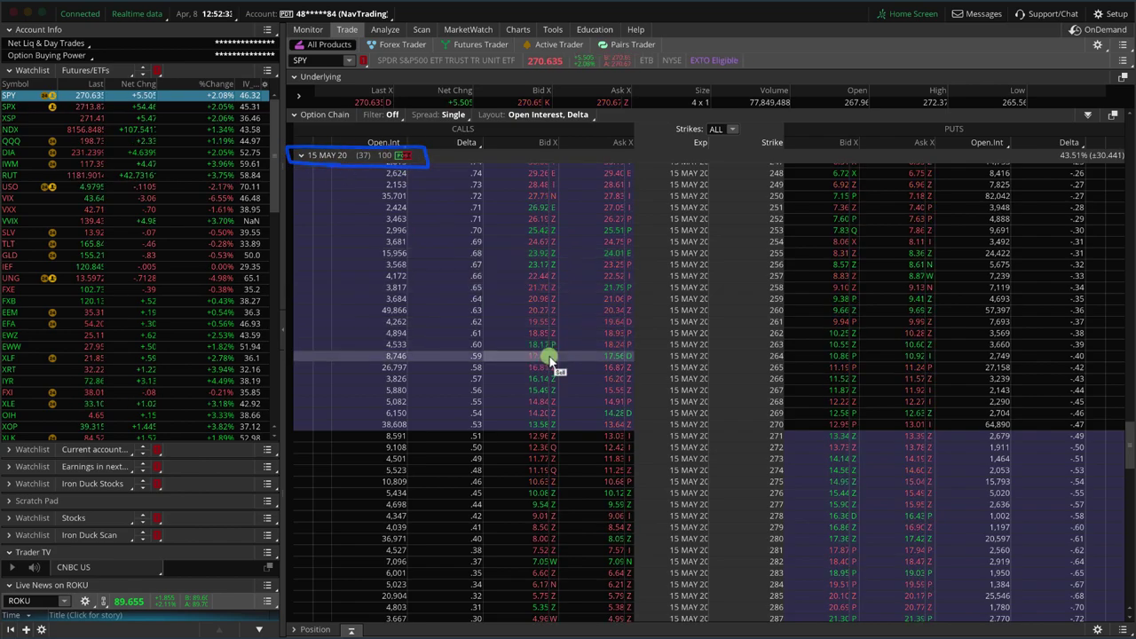
pyautogui.scroll(-3, 543, 342)
pyautogui.scroll(-6, 533, 355)
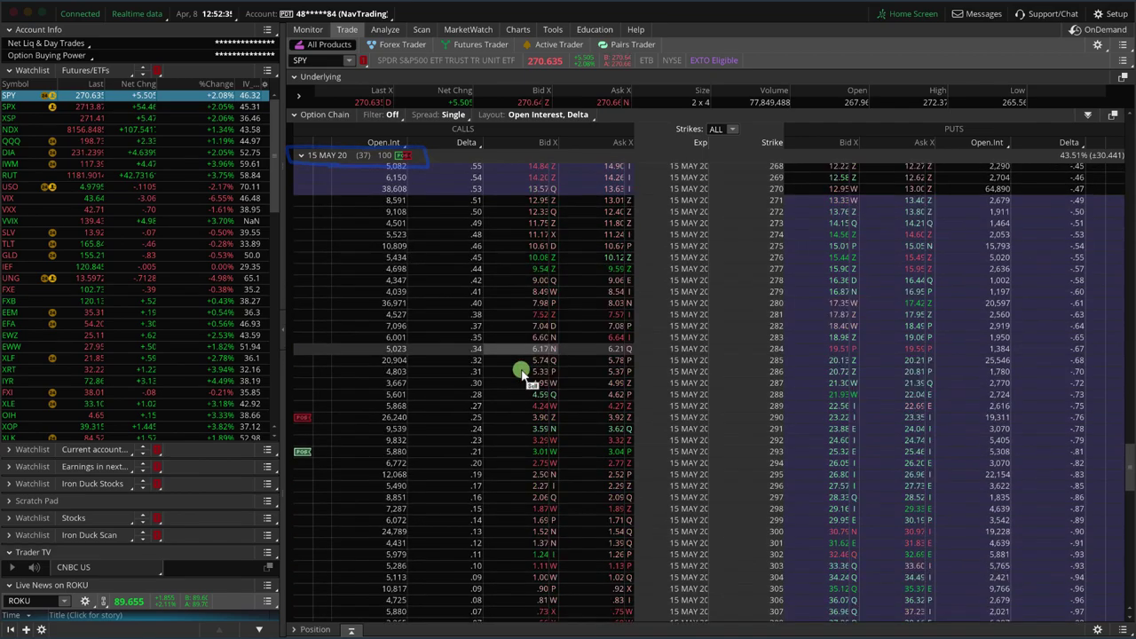
pyautogui.rightClick(500, 468)
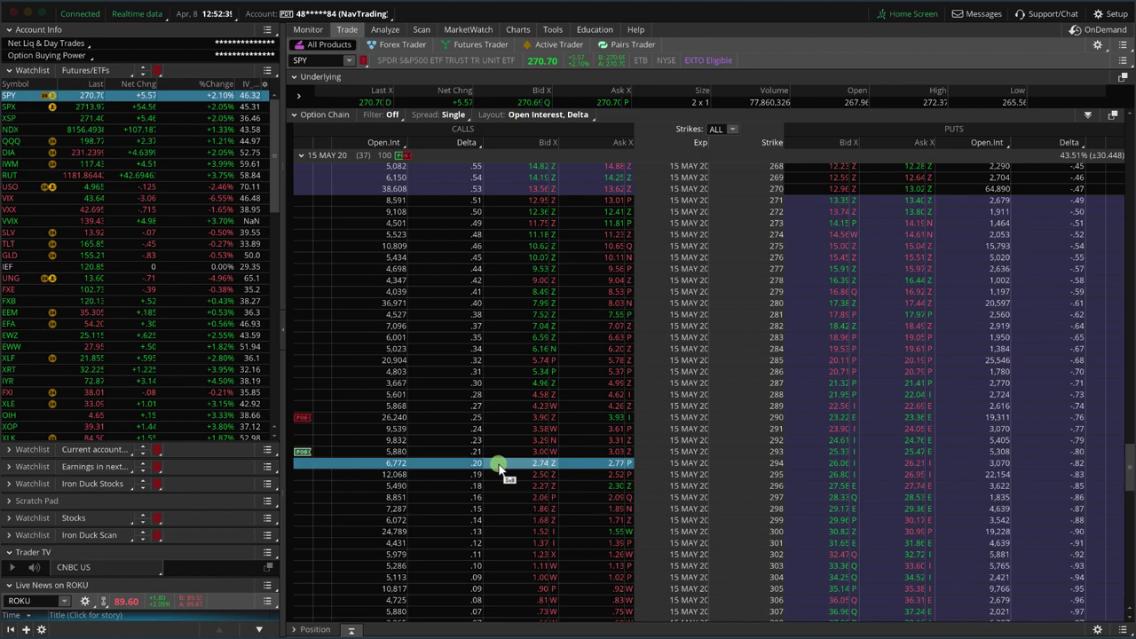
pyautogui.moveTo(702, 484)
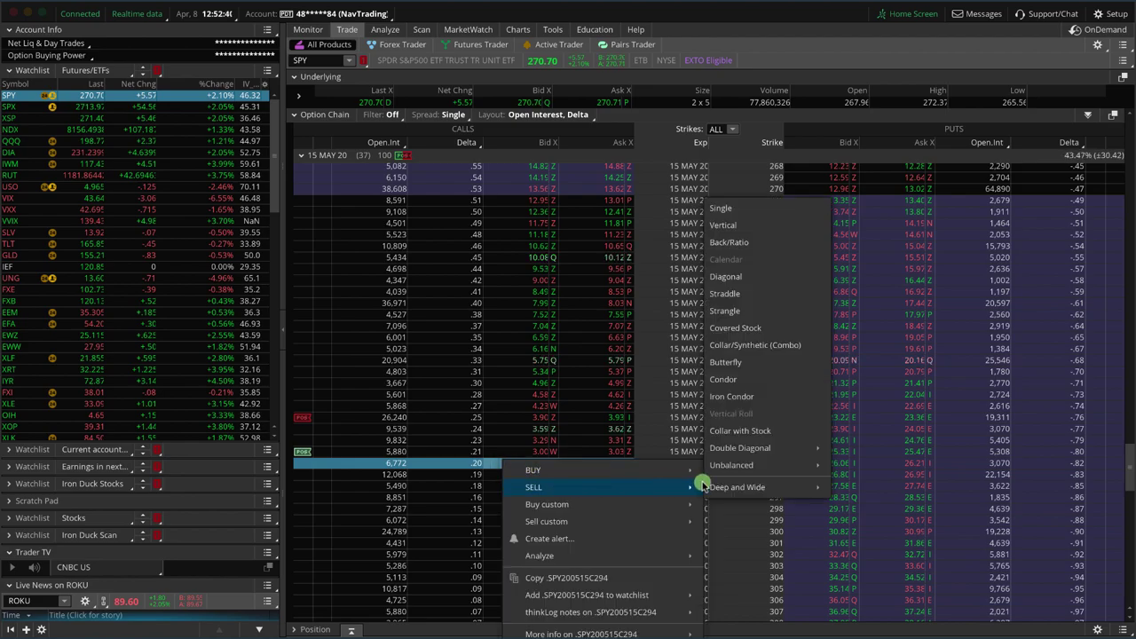
pyautogui.click(746, 396)
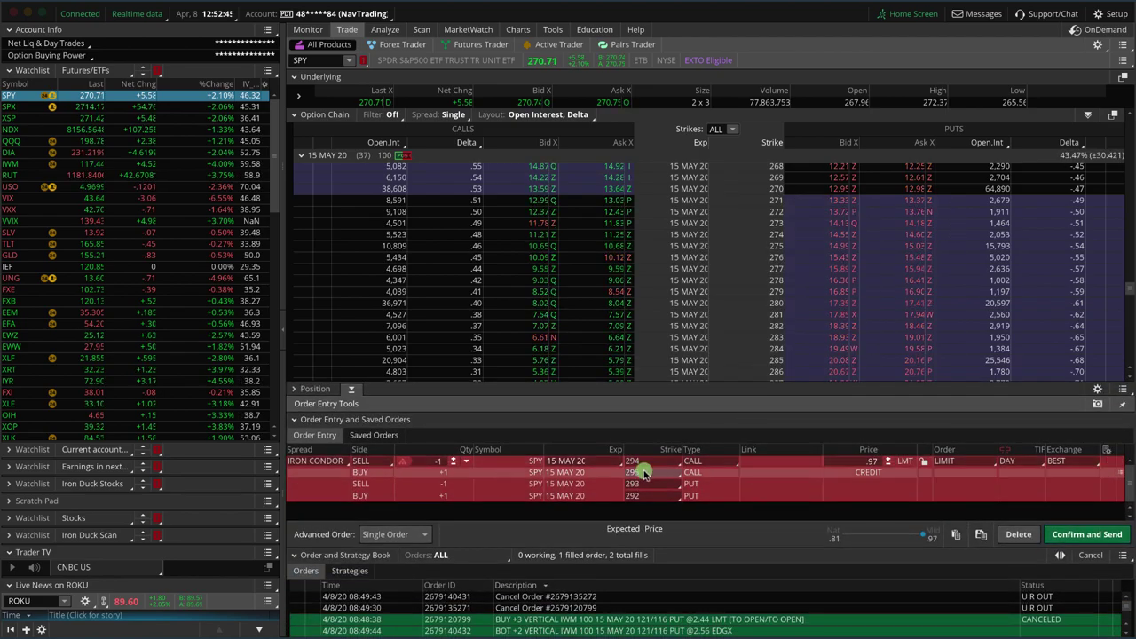
# Set the strike of the iron condor's bought call to 297.
pyautogui.click(643, 473)
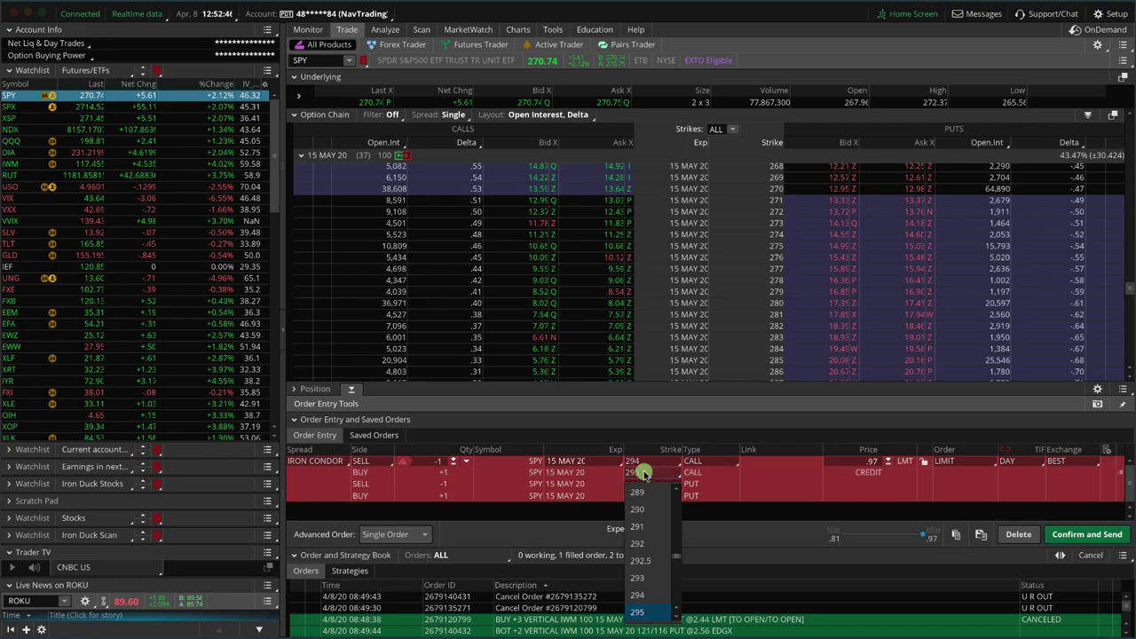
pyautogui.scroll(-2, 675, 580)
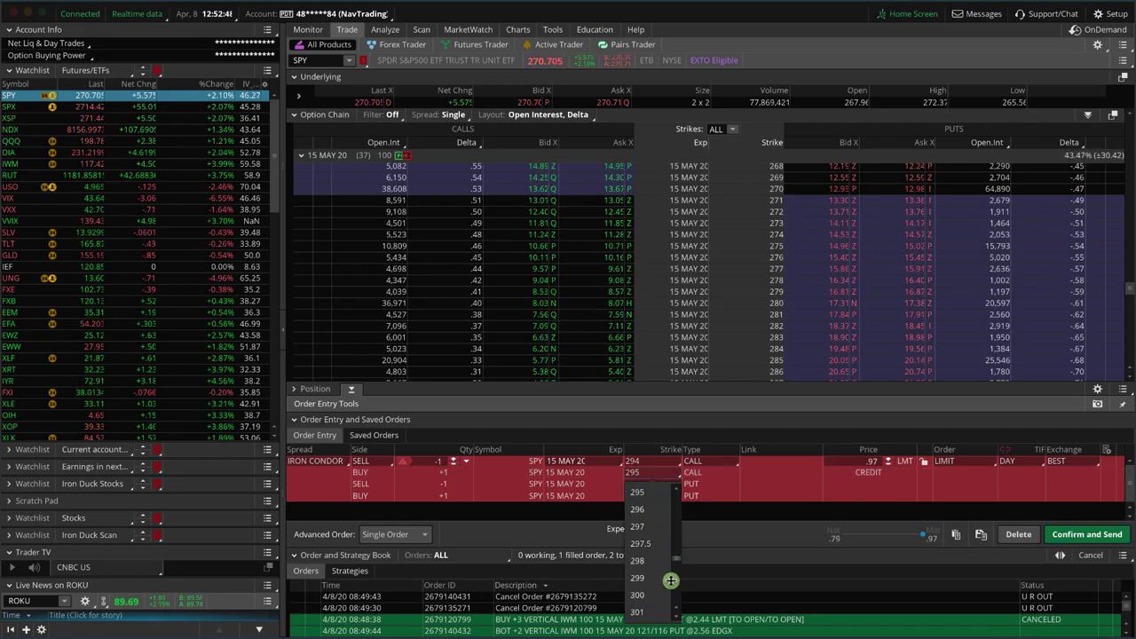
pyautogui.click(649, 526)
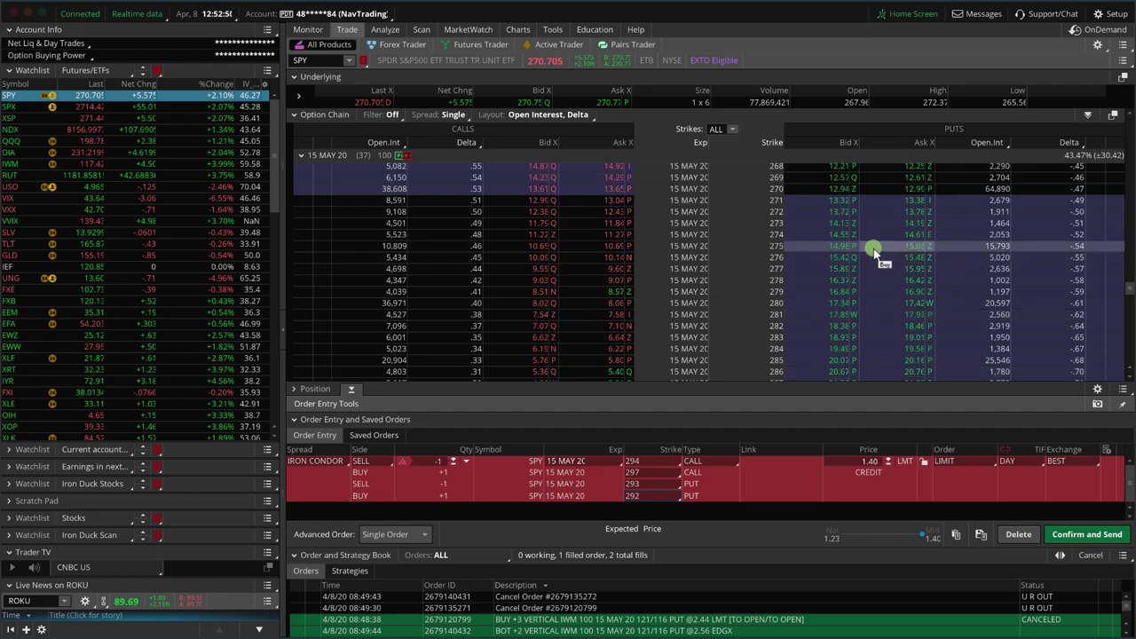
# Find the put strike with a delta of about -.20 and set the iron condor's sold put to 240.
pyautogui.scroll(8, 875, 251)
pyautogui.scroll(3, 874, 251)
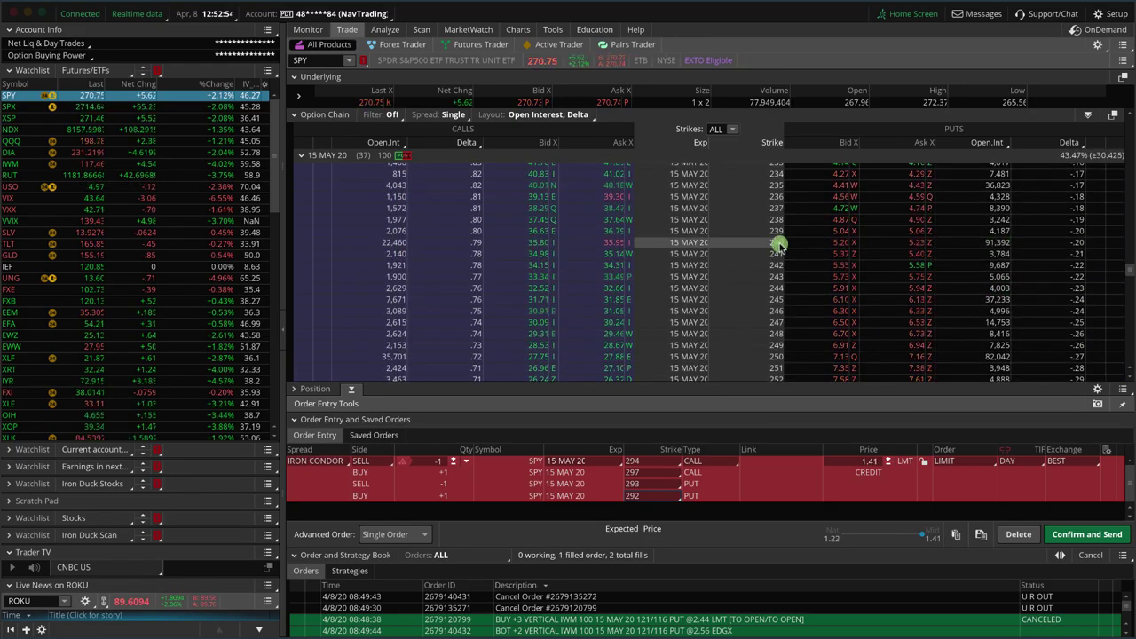
pyautogui.click(654, 484)
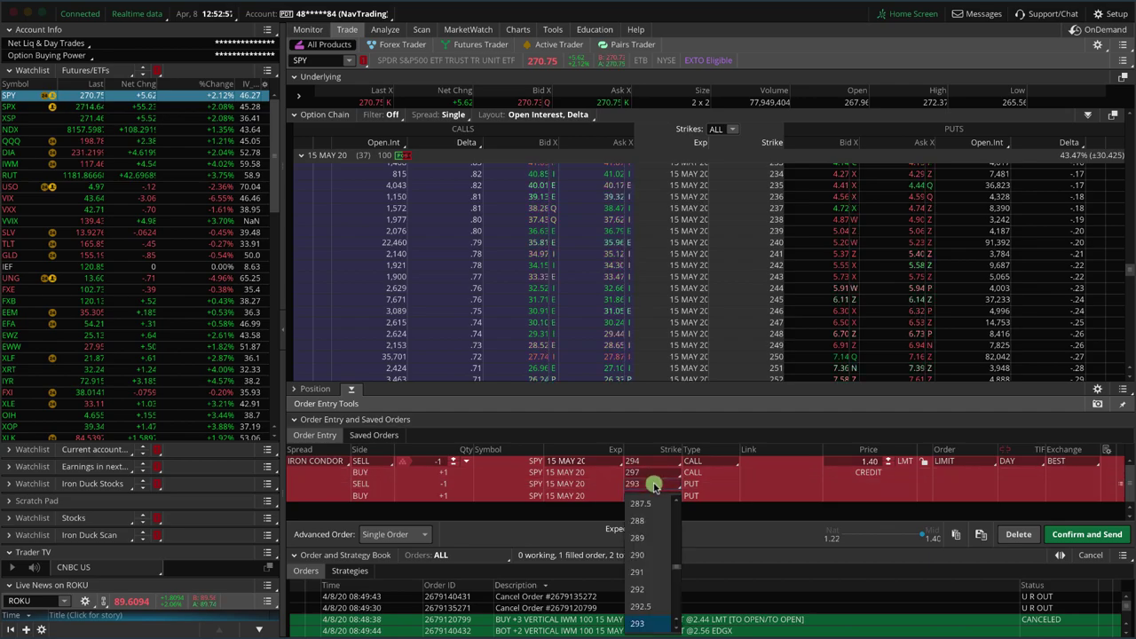
pyautogui.scroll(10, 657, 560)
pyautogui.click(647, 601)
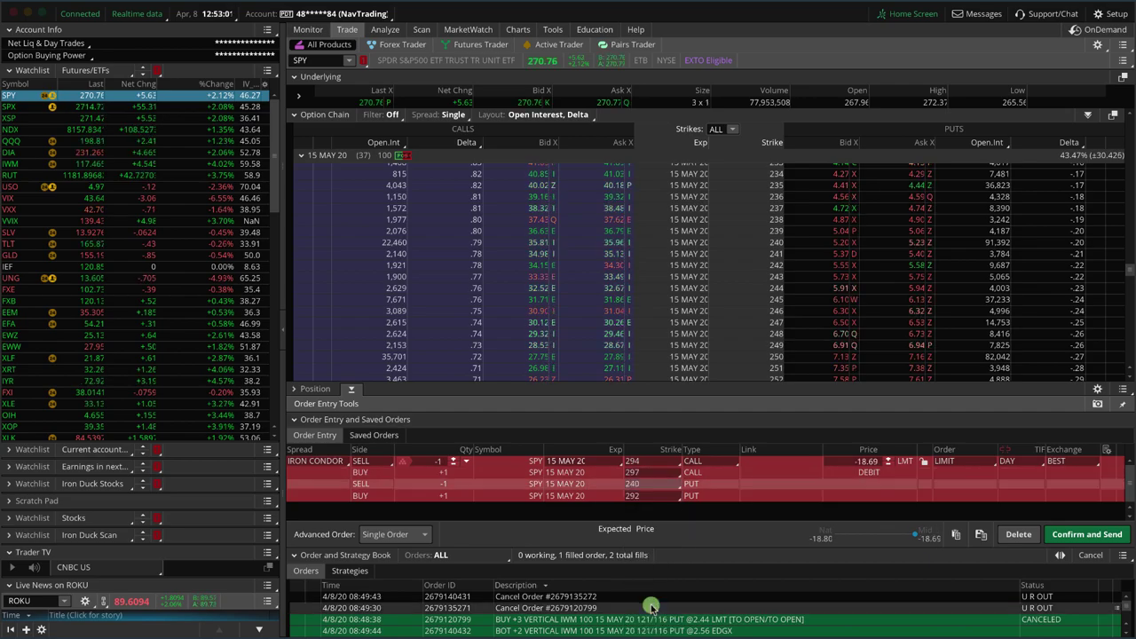
# Set the iron condor's bought put strike to 237 and analyze the trade in the risk profile.
pyautogui.click(648, 495)
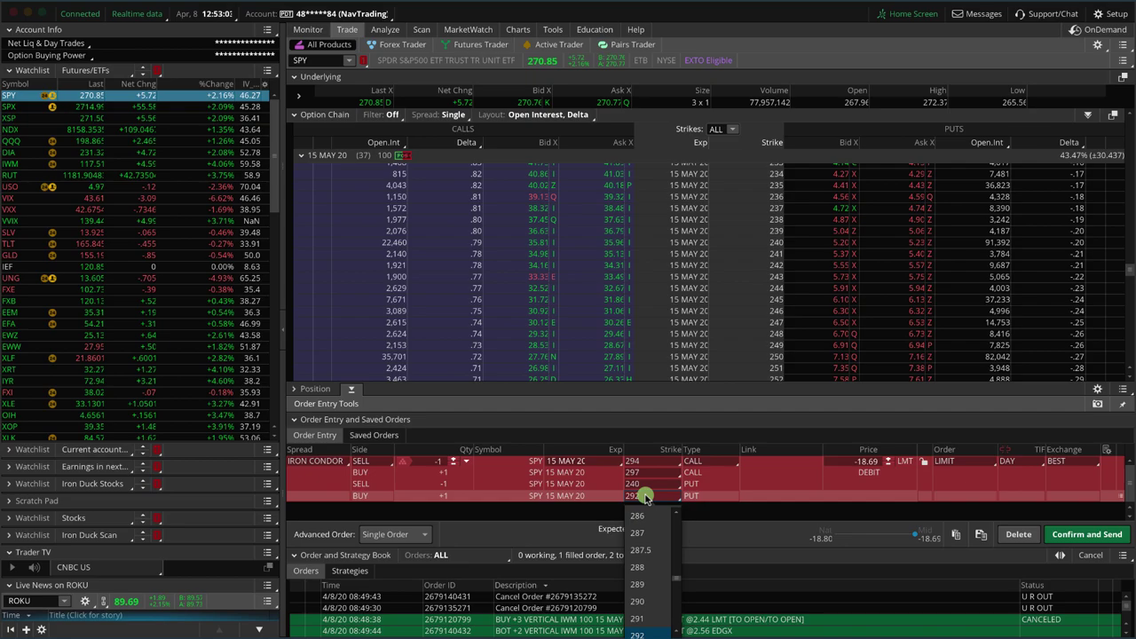
pyautogui.scroll(10, 677, 539)
pyautogui.click(644, 586)
pyautogui.rightClick(764, 494)
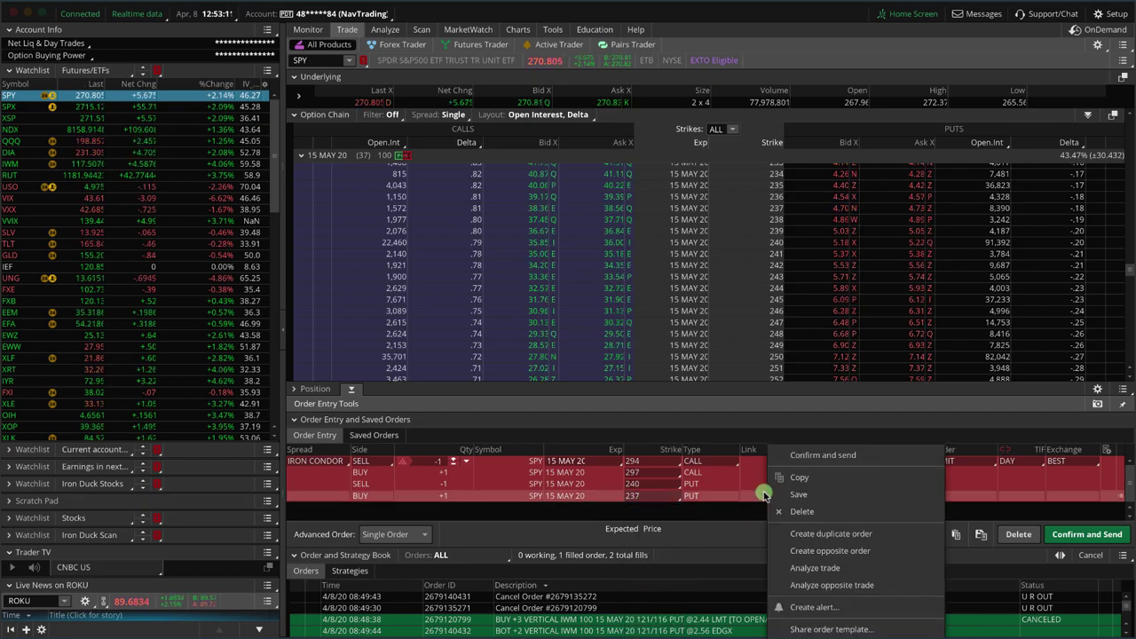
pyautogui.click(811, 567)
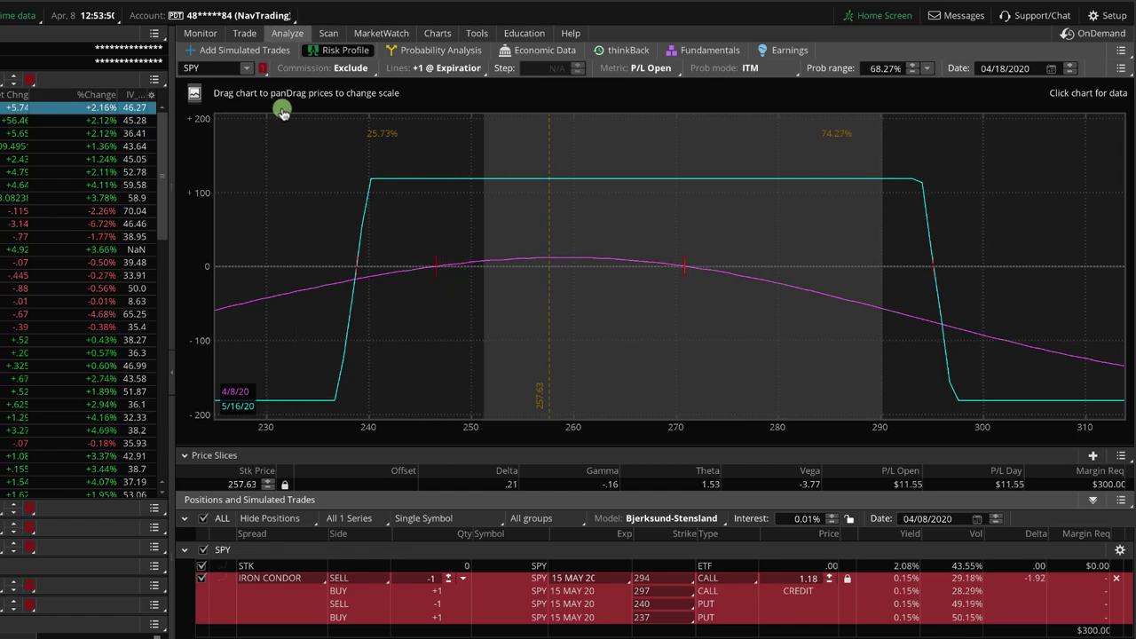
# Create a sell vertical order on the SPY 15 May 20 calls, selling the 294 strike and buying the 297 strike.
pyautogui.click(246, 34)
pyautogui.scroll(-5, 447, 252)
pyautogui.scroll(-5, 446, 251)
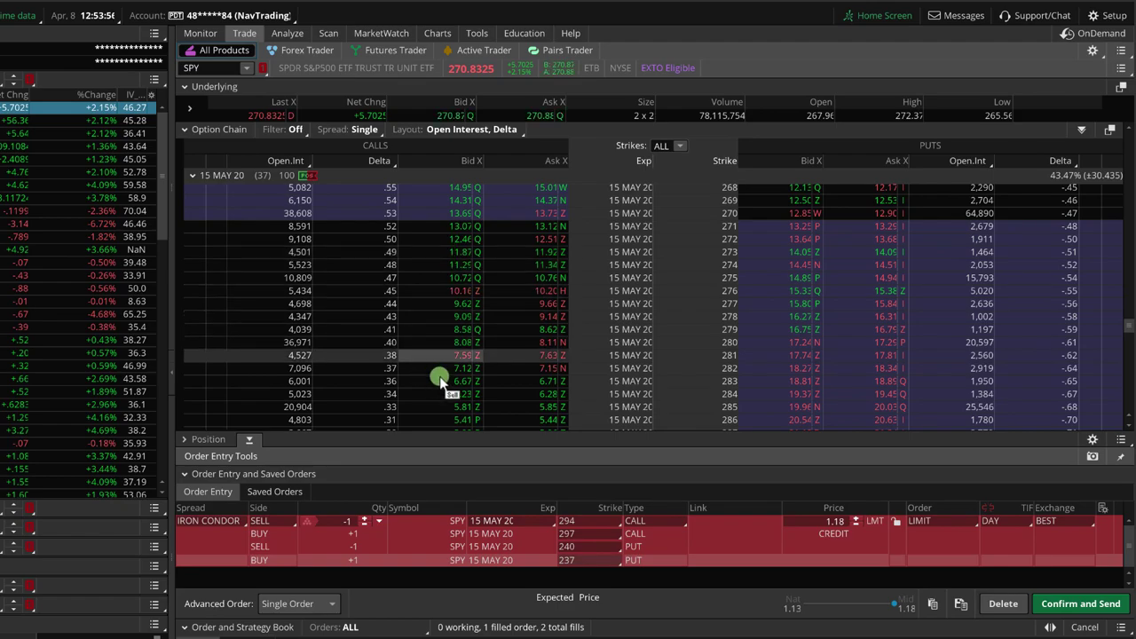
pyautogui.scroll(-2, 433, 378)
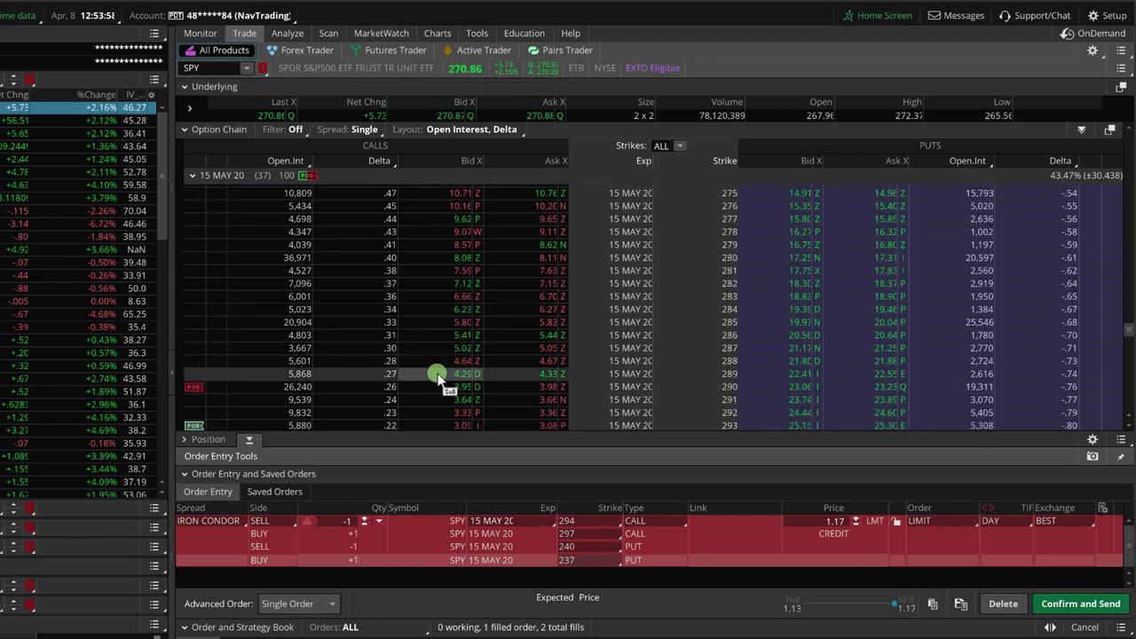
pyautogui.scroll(8, 633, 336)
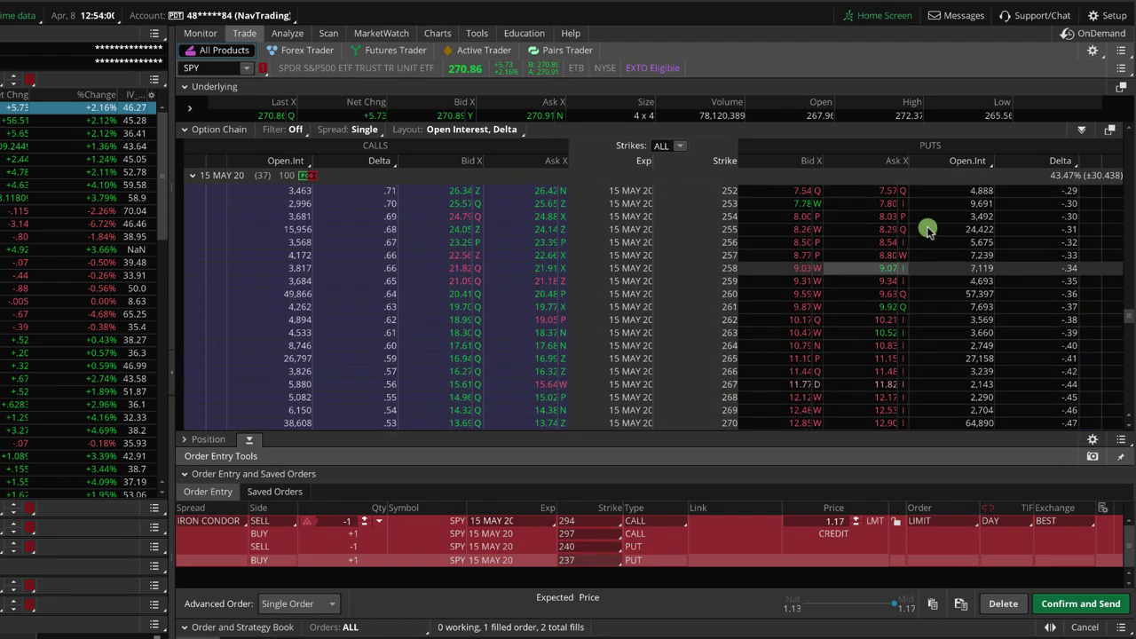
pyautogui.scroll(-10, 594, 356)
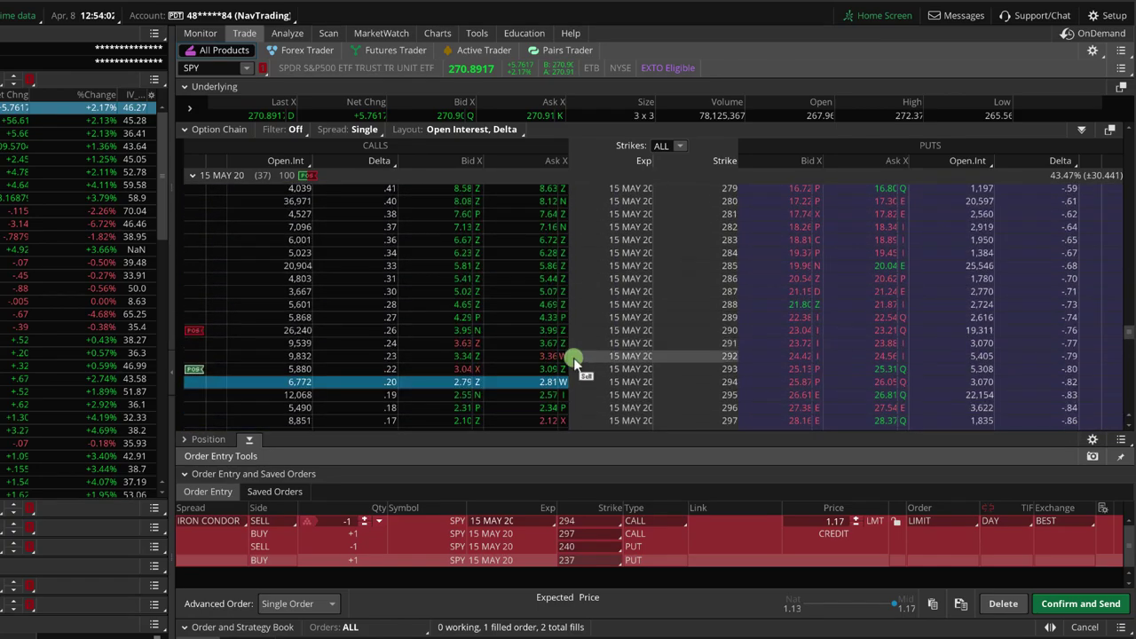
pyautogui.rightClick(441, 384)
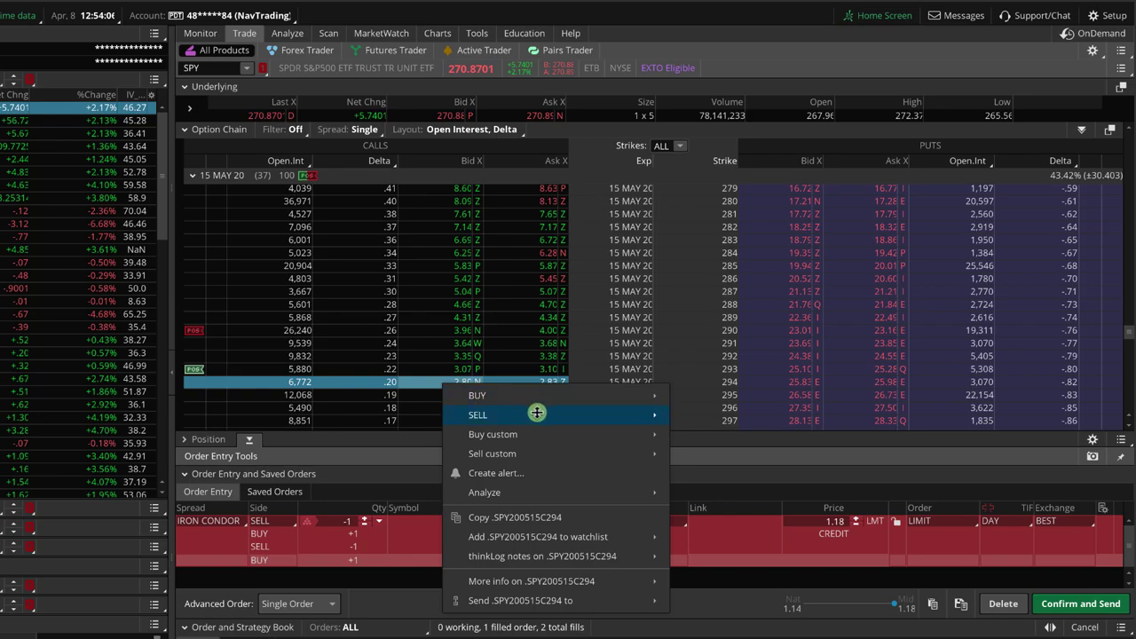
pyautogui.moveTo(667, 422)
pyautogui.click(703, 434)
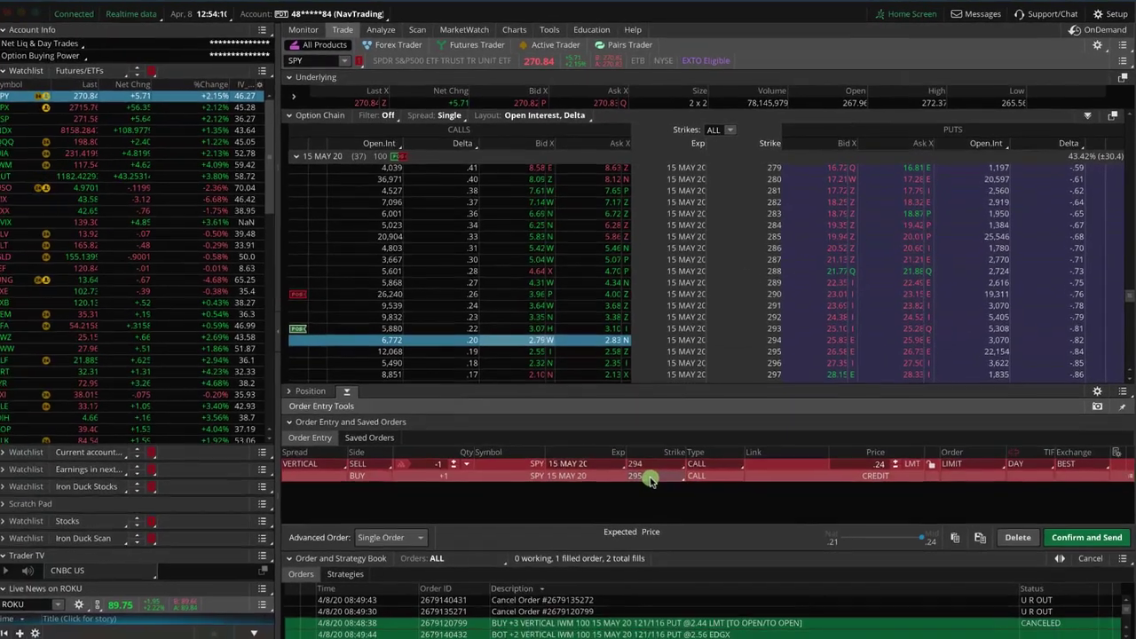
pyautogui.click(588, 537)
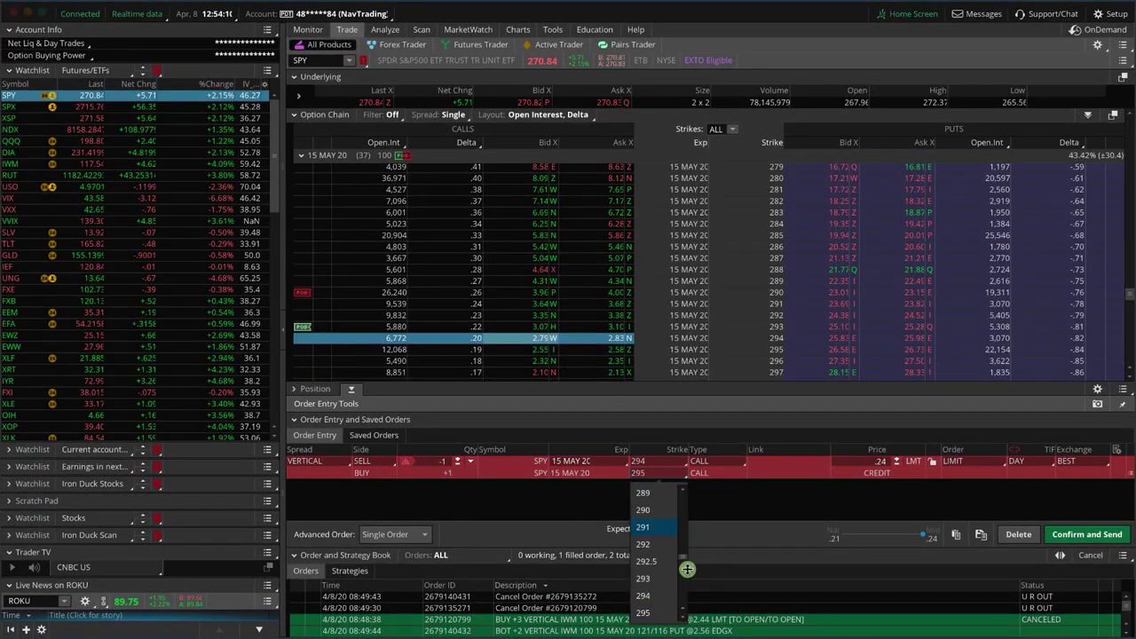
pyautogui.click(657, 527)
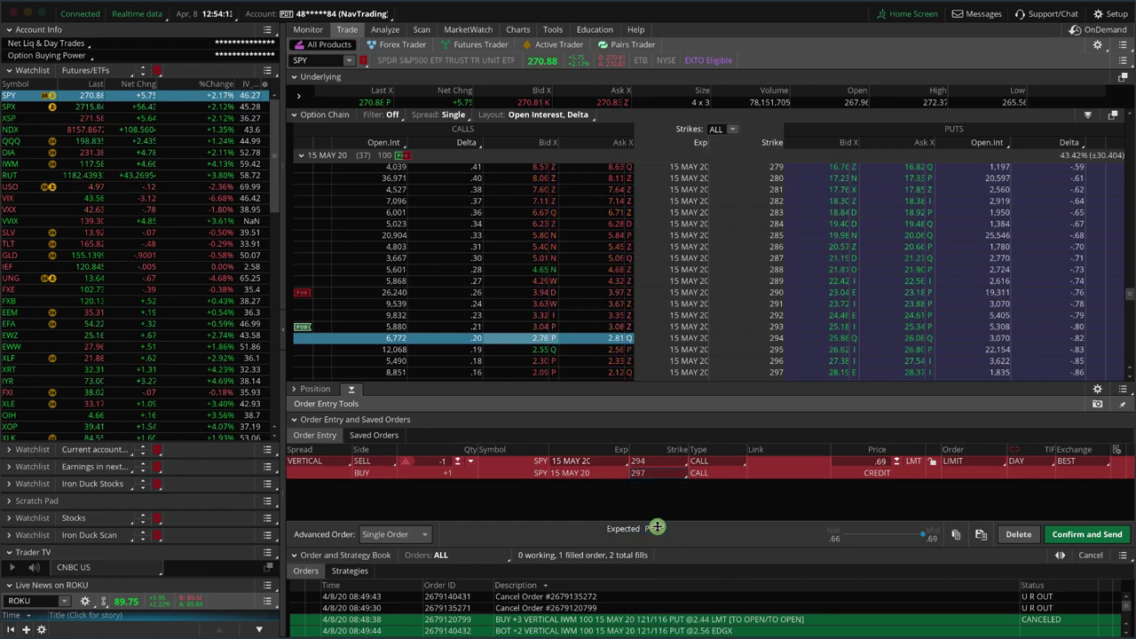
# Analyze the 294/297 call vertical on its own, excluding the iron condor from the risk profile.
pyautogui.rightClick(788, 472)
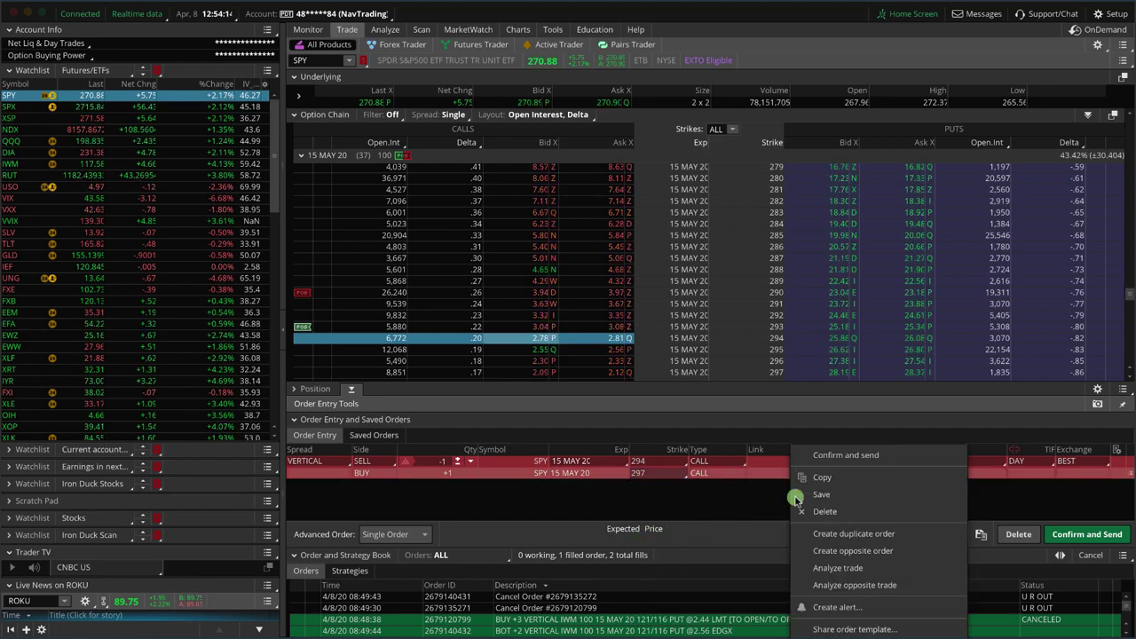
pyautogui.click(839, 572)
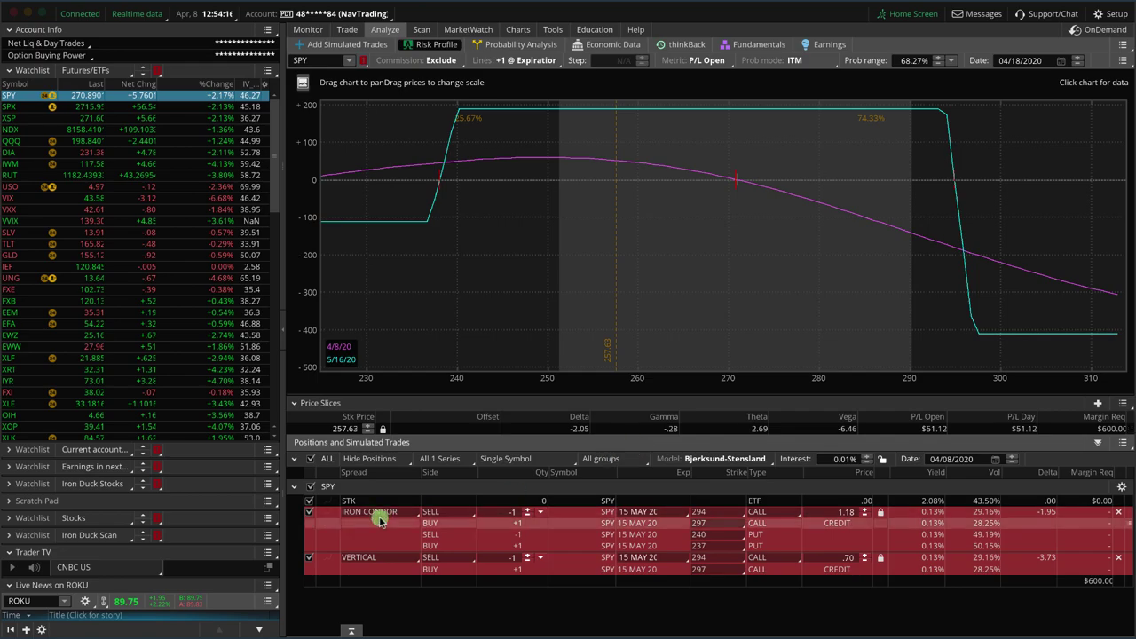
pyautogui.click(308, 513)
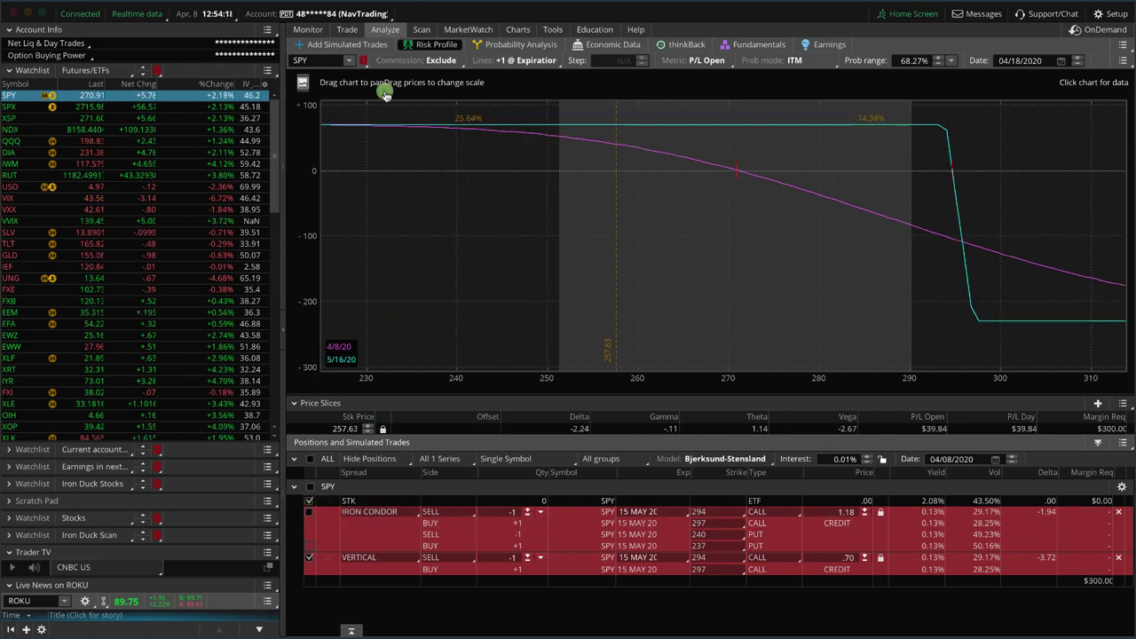
# Create a sell vertical order on the SPY 15 May 20 puts, selling the 240 strike and buying the 237 strike.
pyautogui.click(345, 29)
pyautogui.scroll(3, 781, 332)
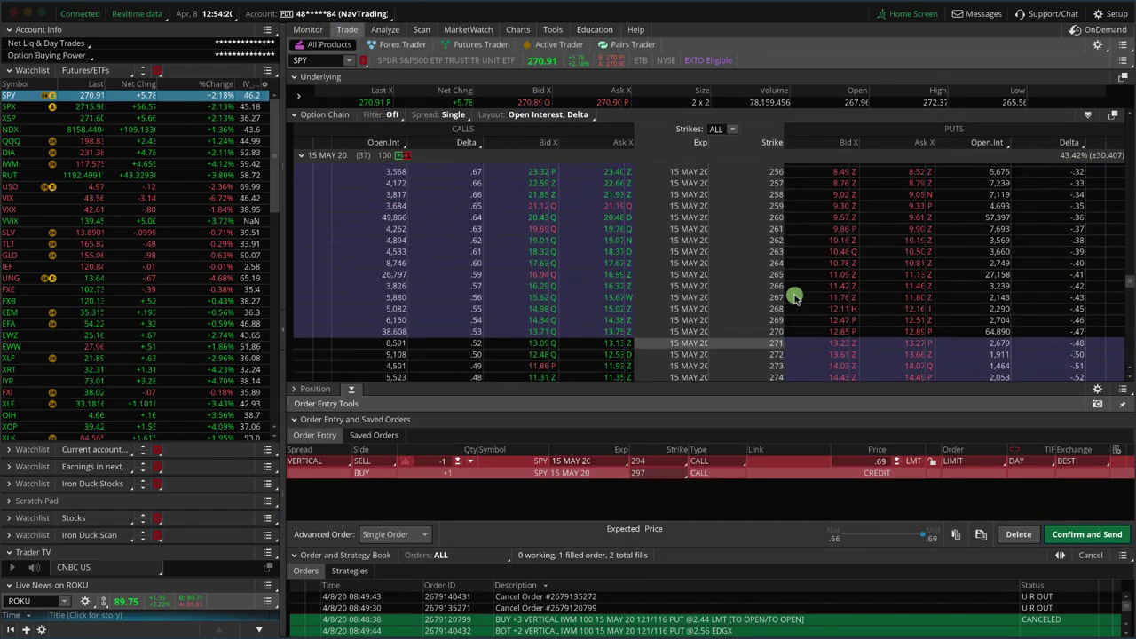
pyautogui.scroll(5, 797, 302)
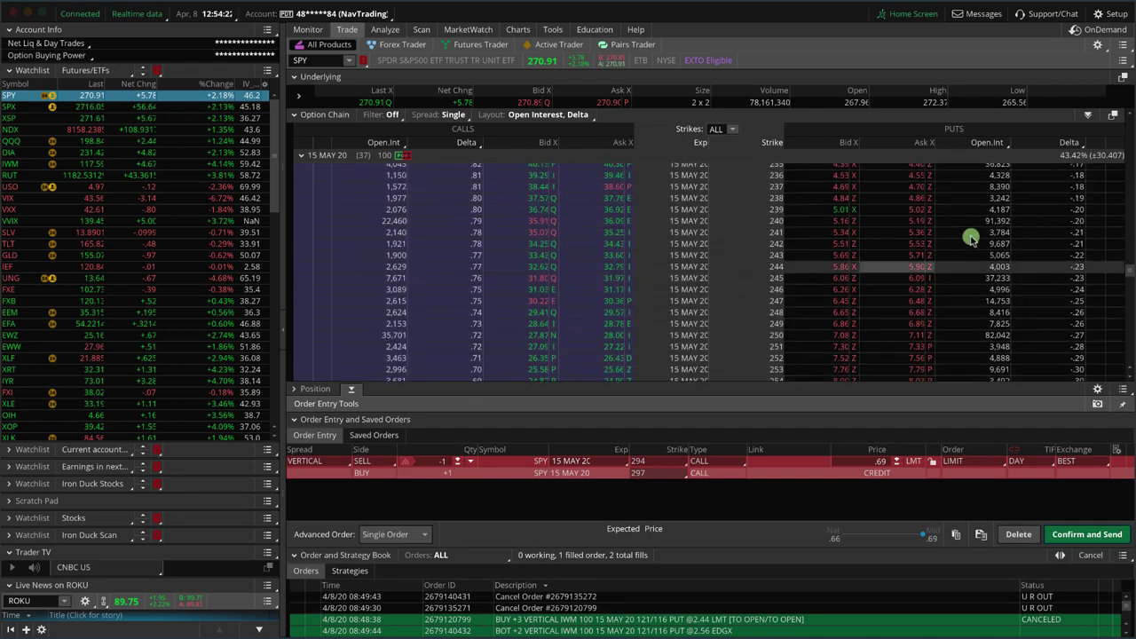
pyautogui.rightClick(844, 223)
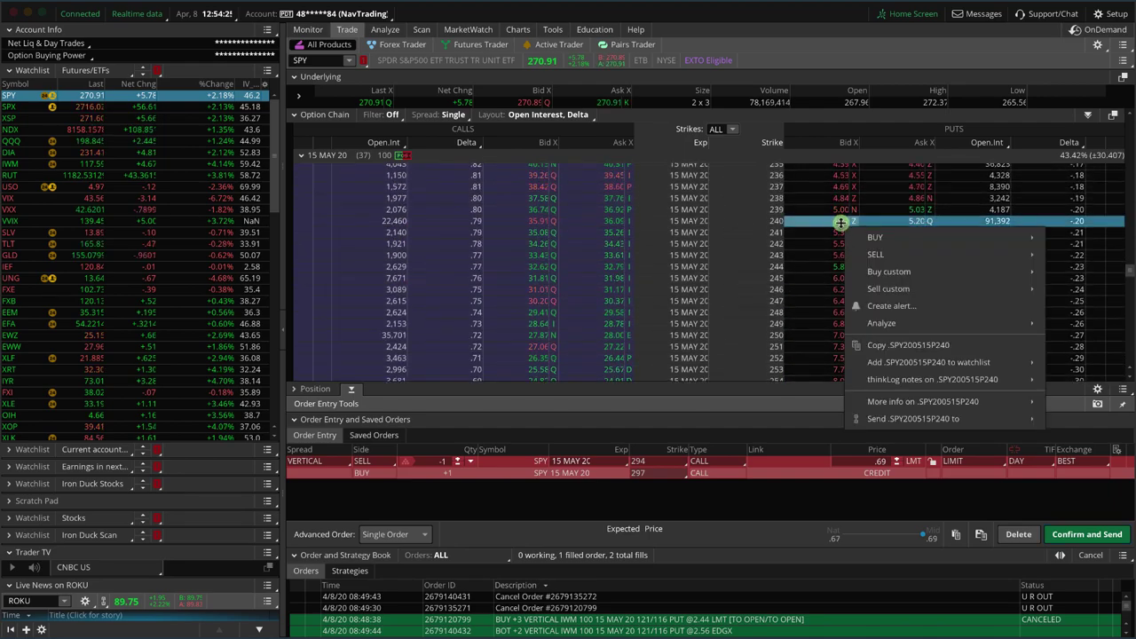
pyautogui.moveTo(876, 254)
pyautogui.click(755, 272)
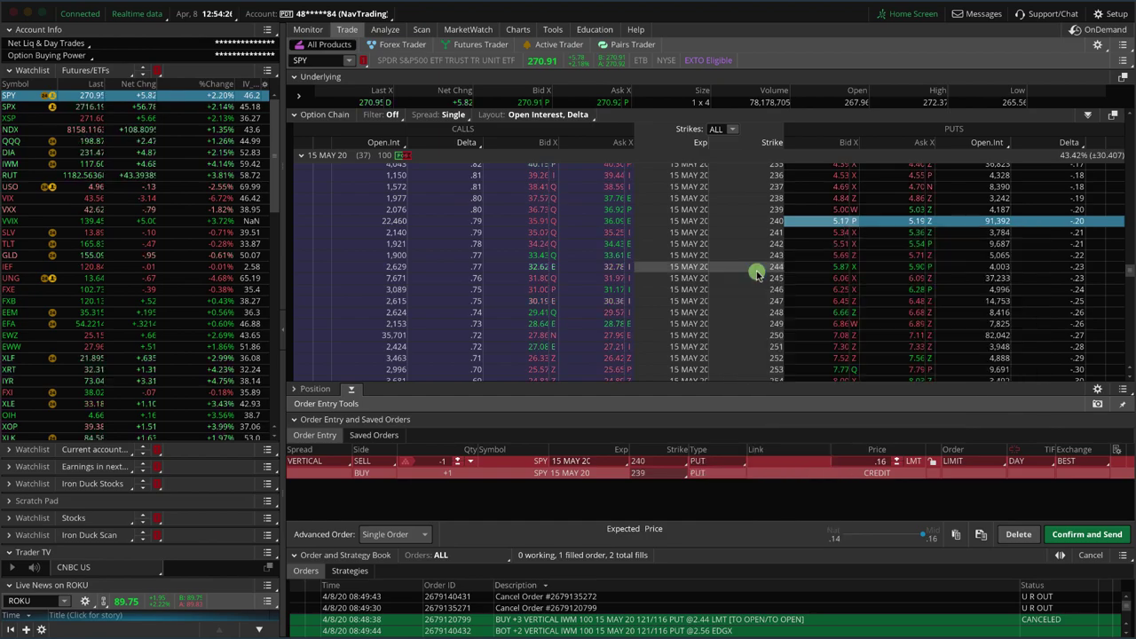
pyautogui.click(659, 476)
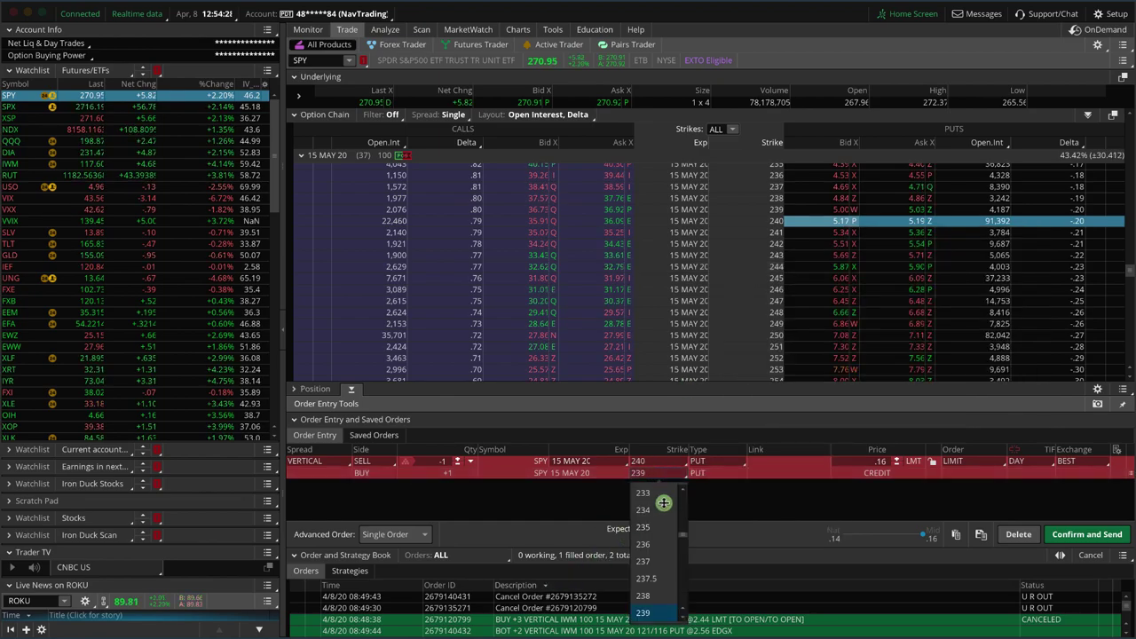
pyautogui.click(656, 560)
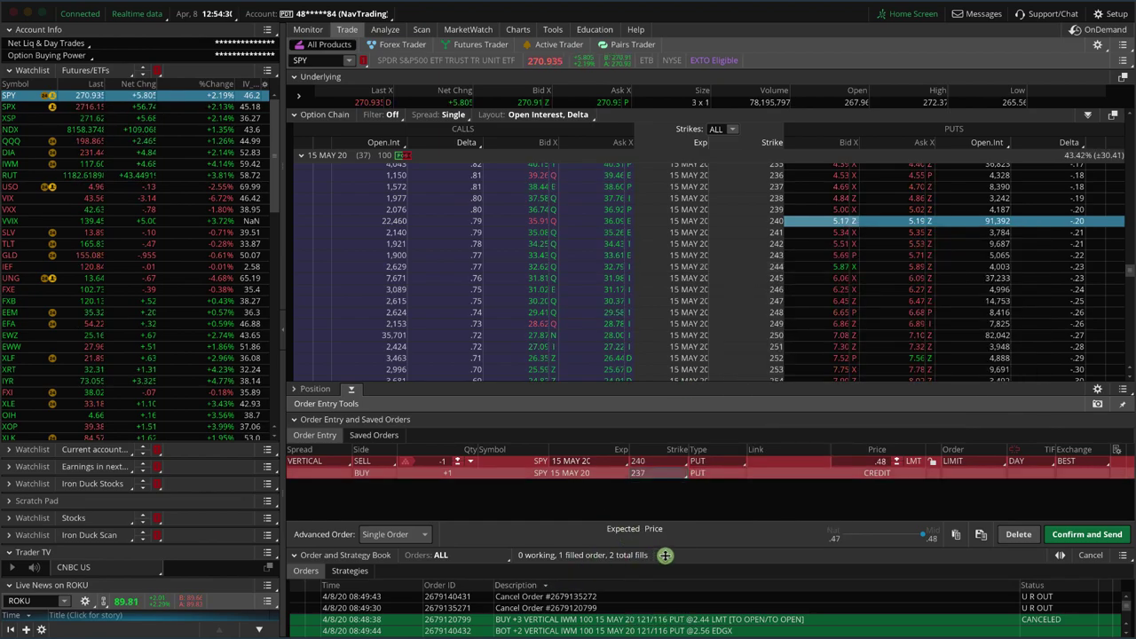
# Analyze the 240/237 put vertical and exclude the call vertical from the risk profile.
pyautogui.rightClick(774, 473)
pyautogui.click(819, 570)
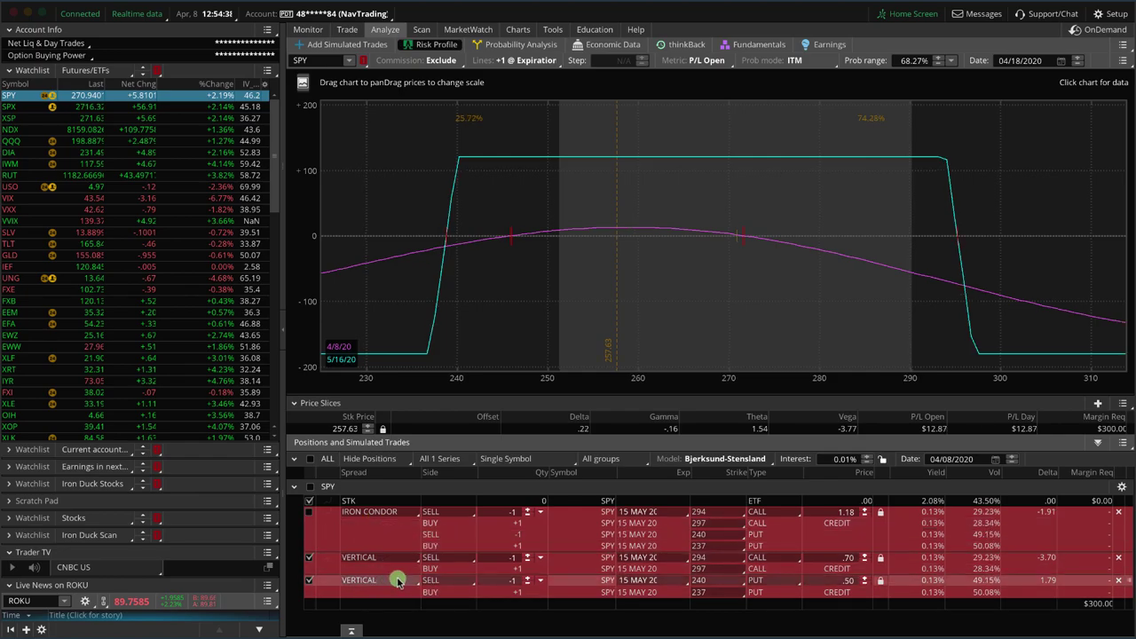
pyautogui.click(309, 558)
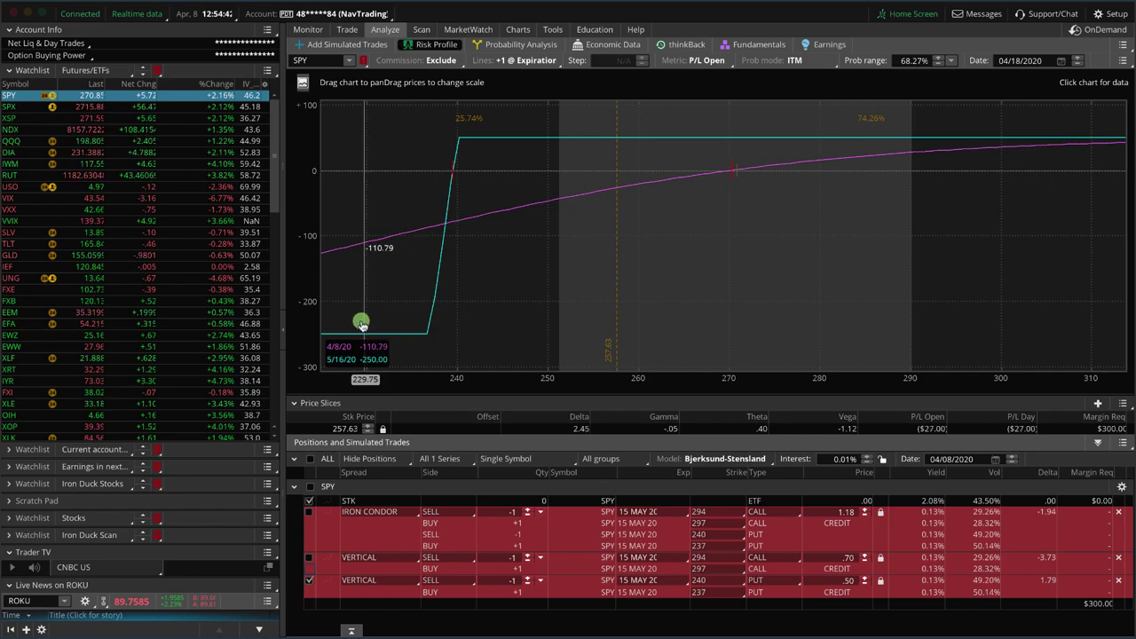
# Exclude the 240/237 put vertical from the risk profile.
pyautogui.moveTo(362, 323); pyautogui.dragTo(401, 323)
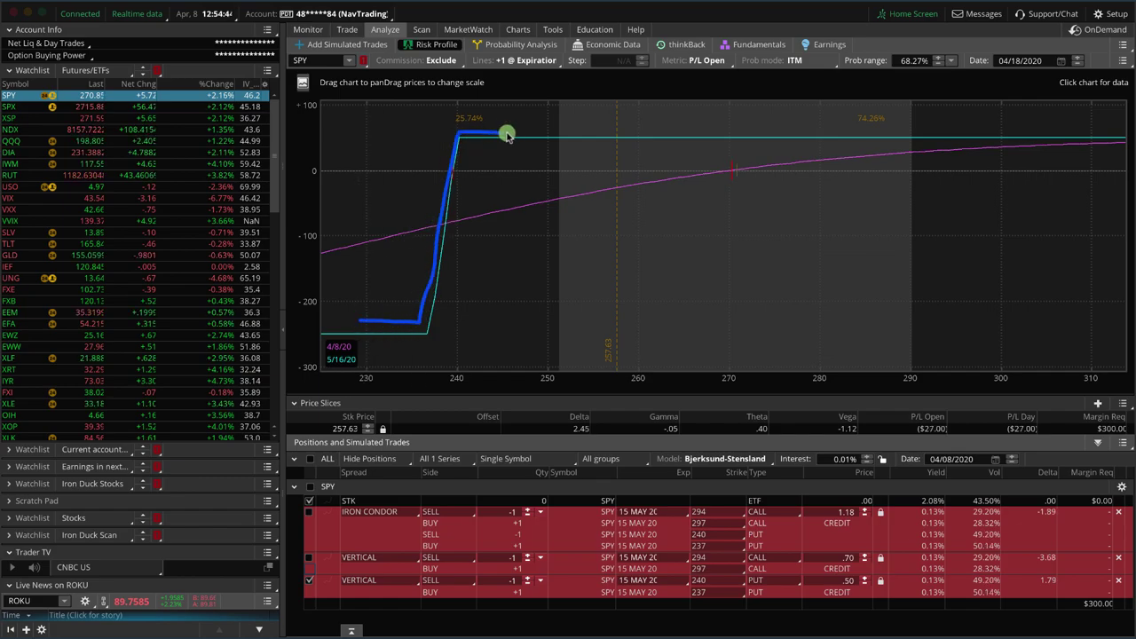
pyautogui.moveTo(506, 134); pyautogui.dragTo(564, 135)
pyautogui.click(306, 578)
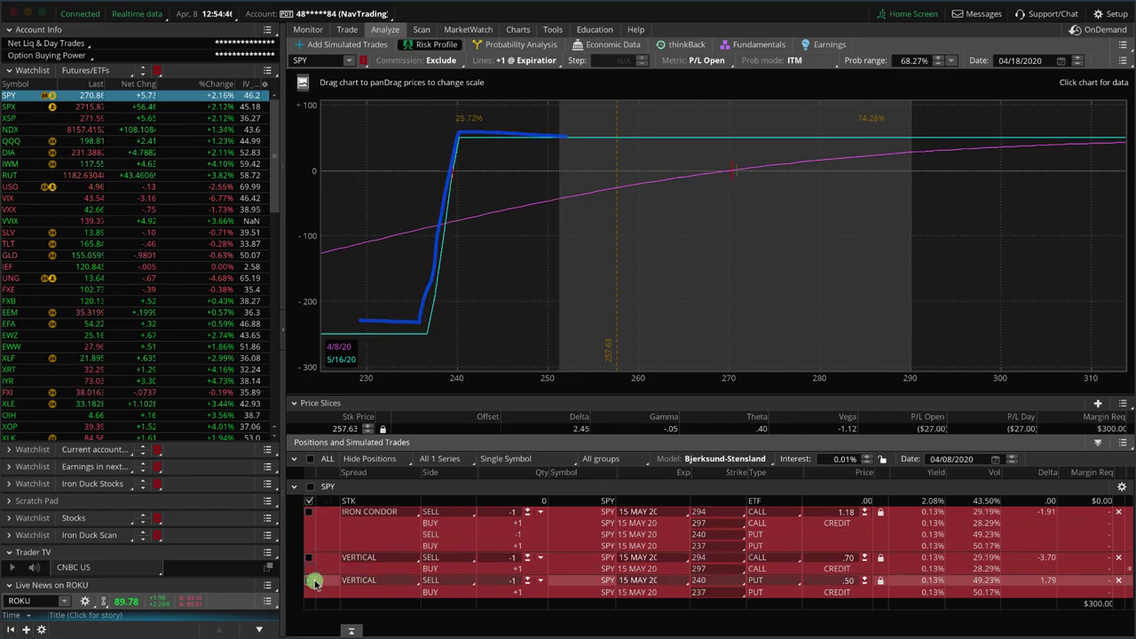
# Include the 294/297 call vertical in the risk profile and add the 240/237 put vertical to combine both.
pyautogui.click(310, 558)
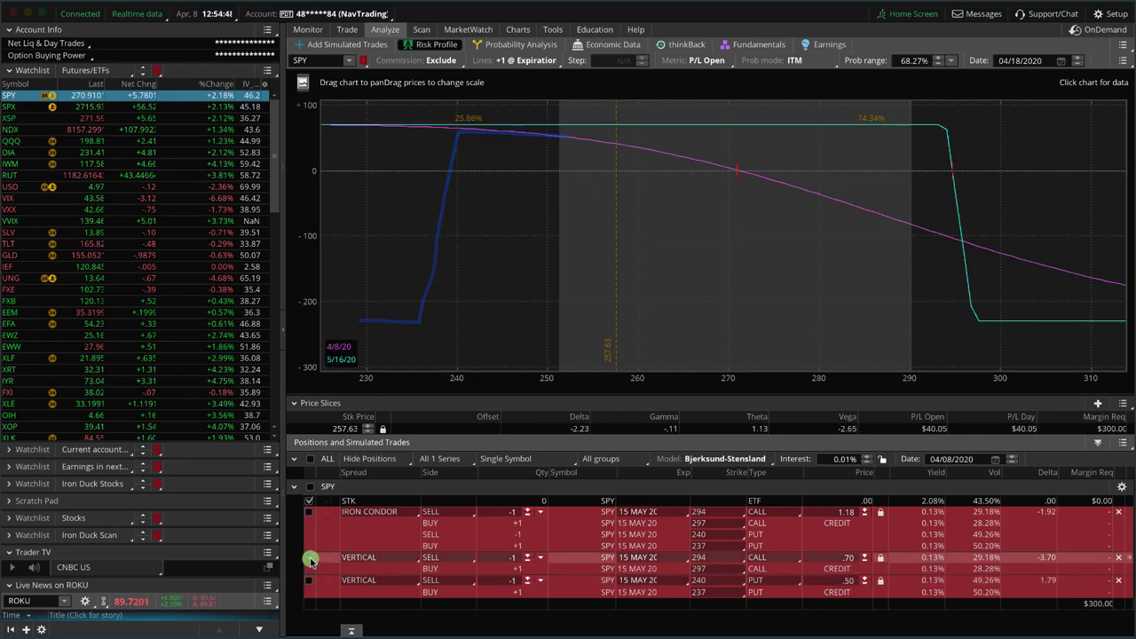
pyautogui.moveTo(819, 123)
pyautogui.mouseDown()
pyautogui.moveTo(910, 128)
pyautogui.moveTo(965, 247)
pyautogui.mouseUp()
pyautogui.moveTo(977, 317); pyautogui.dragTo(1018, 317)
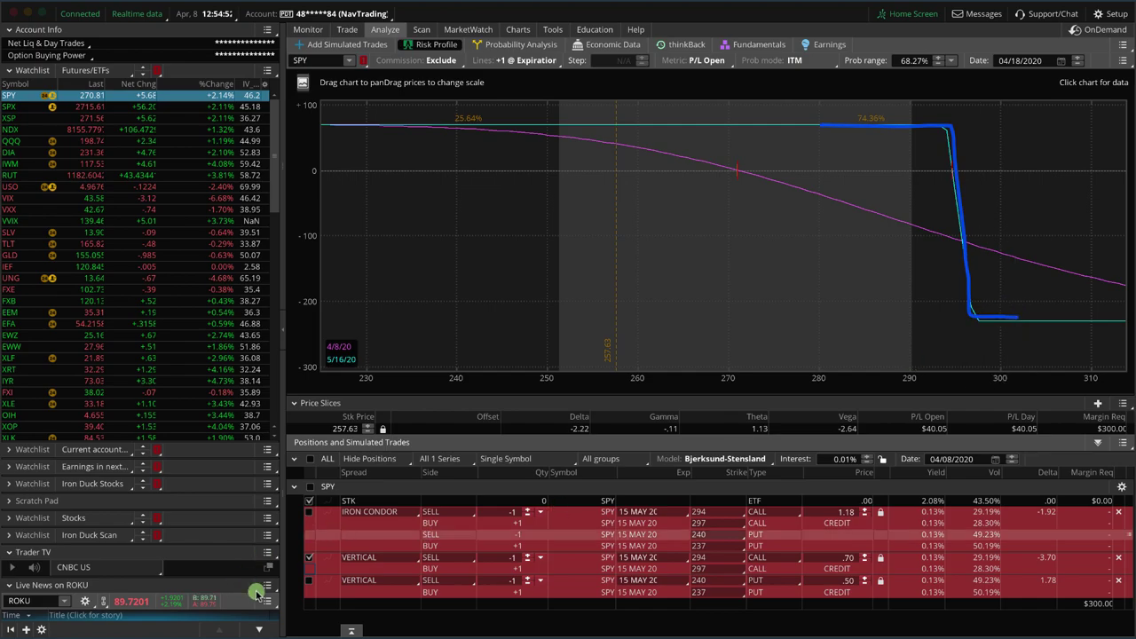
pyautogui.click(309, 581)
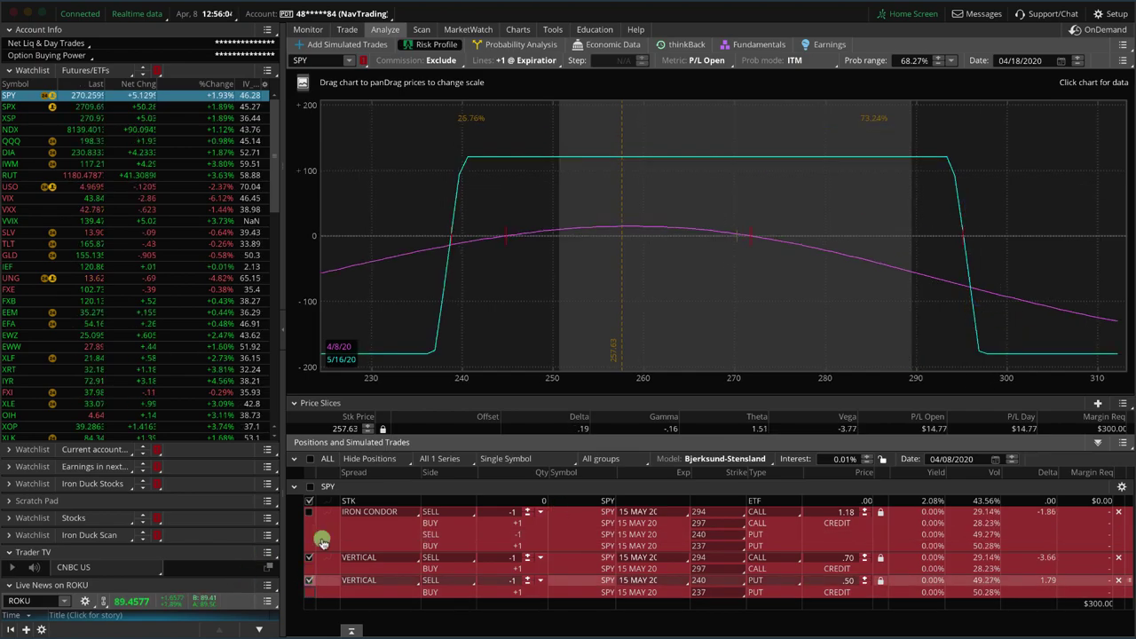
# Create a sell vertical order on the SPY 15 May 20 calls, selling the 294 strike and buying the 297 strike.
pyautogui.click(347, 29)
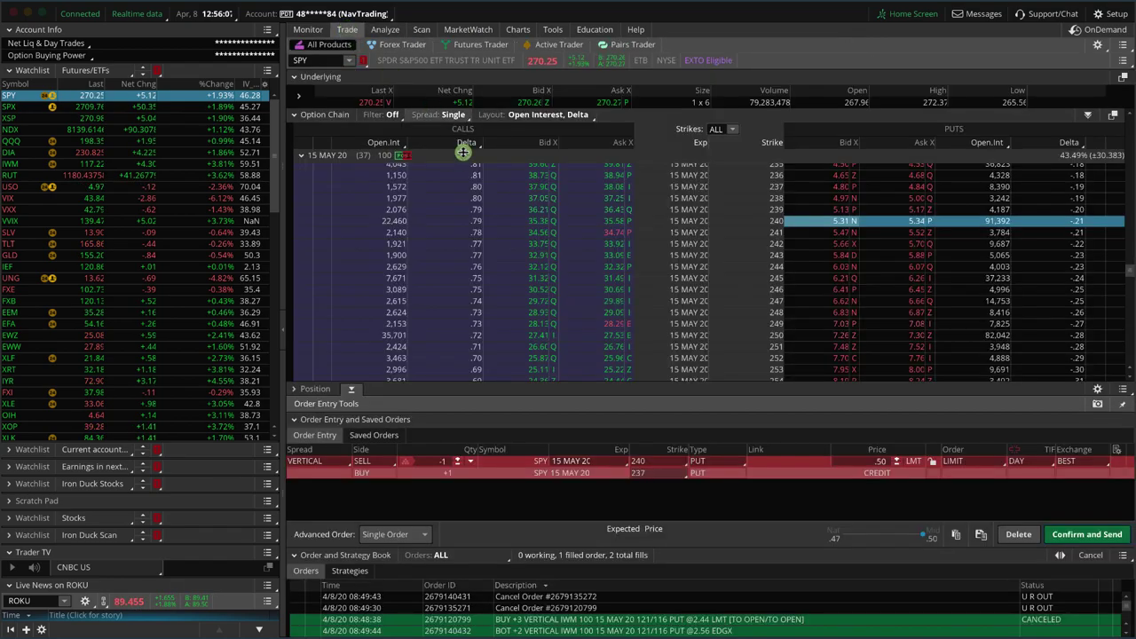
pyautogui.scroll(-8, 473, 233)
pyautogui.scroll(-1, 473, 233)
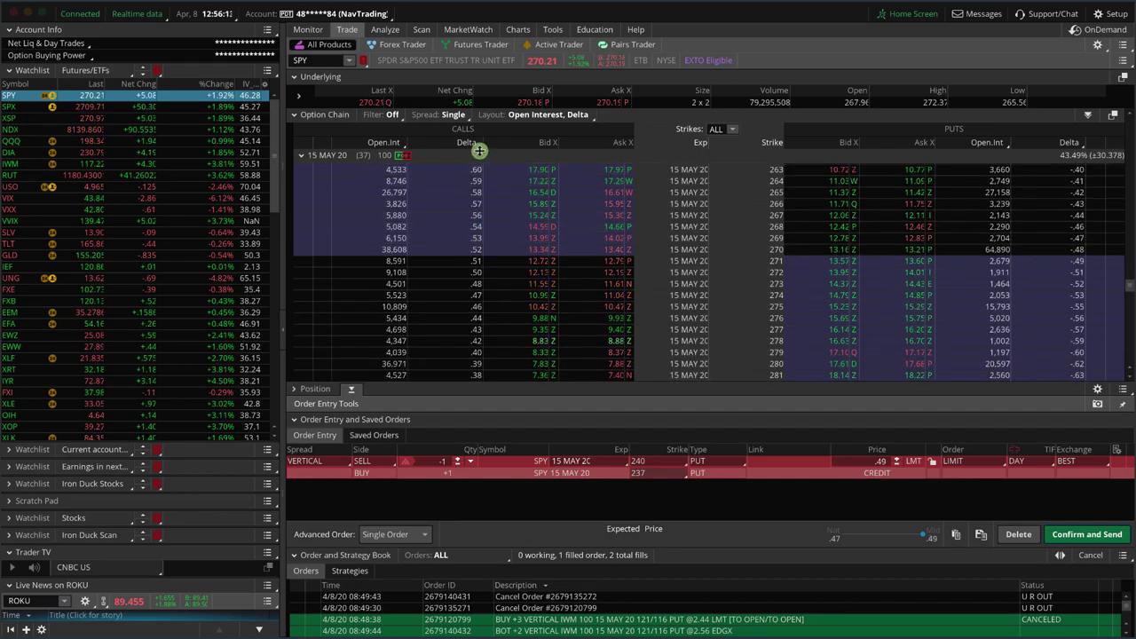
pyautogui.moveTo(473, 118); pyautogui.dragTo(478, 145)
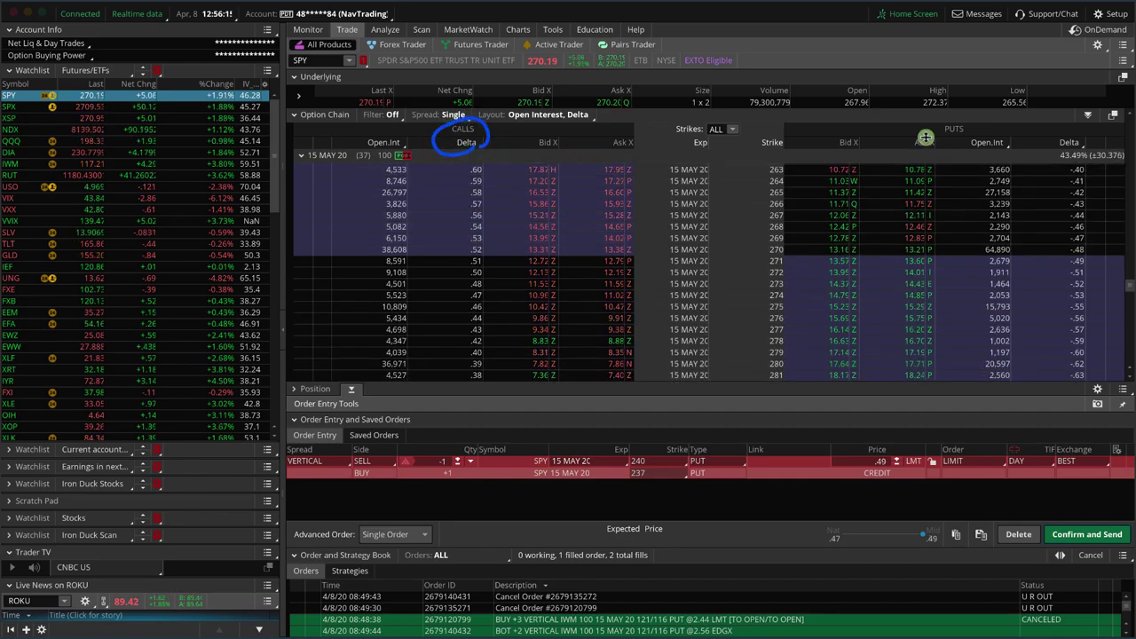
pyautogui.moveTo(928, 144); pyautogui.dragTo(948, 115)
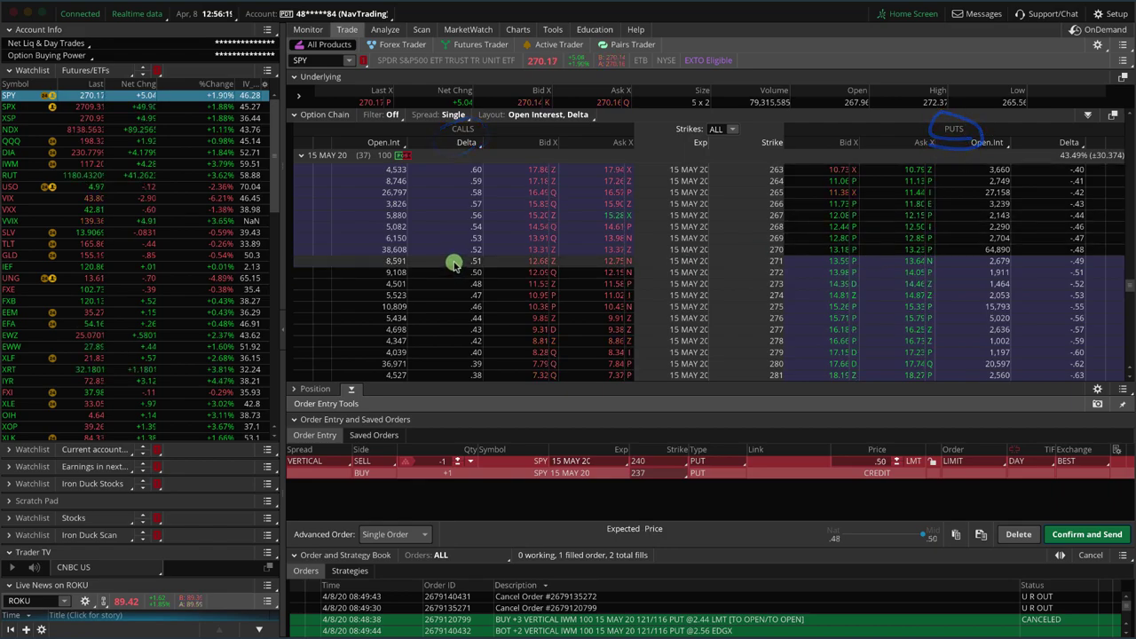
pyautogui.scroll(-5, 536, 282)
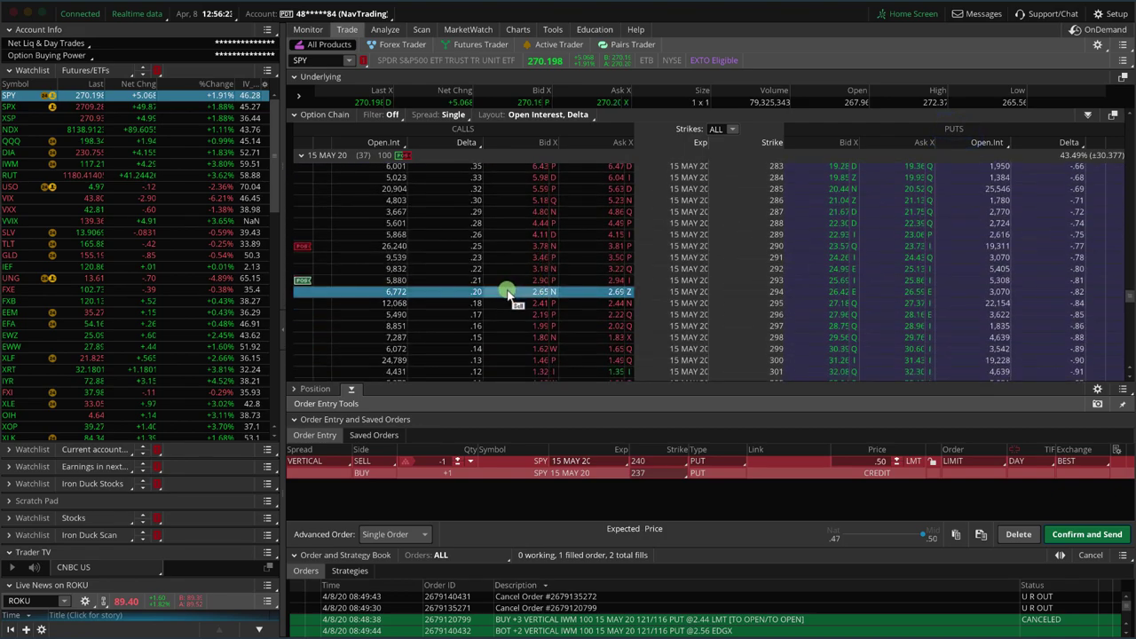
pyautogui.rightClick(512, 296)
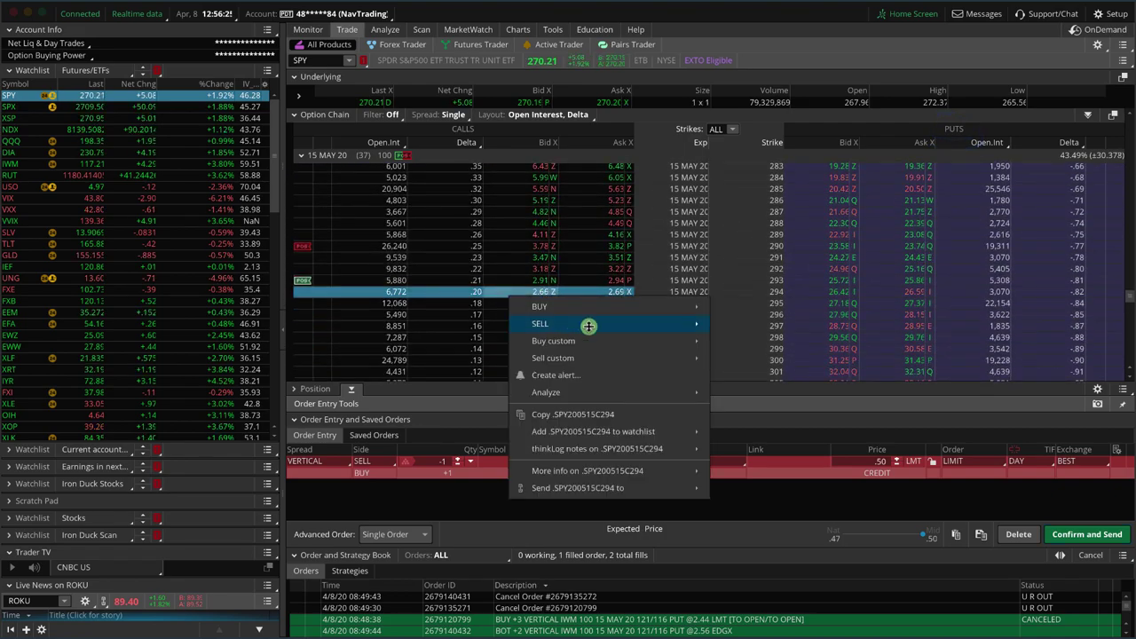
pyautogui.moveTo(593, 325)
pyautogui.click(728, 340)
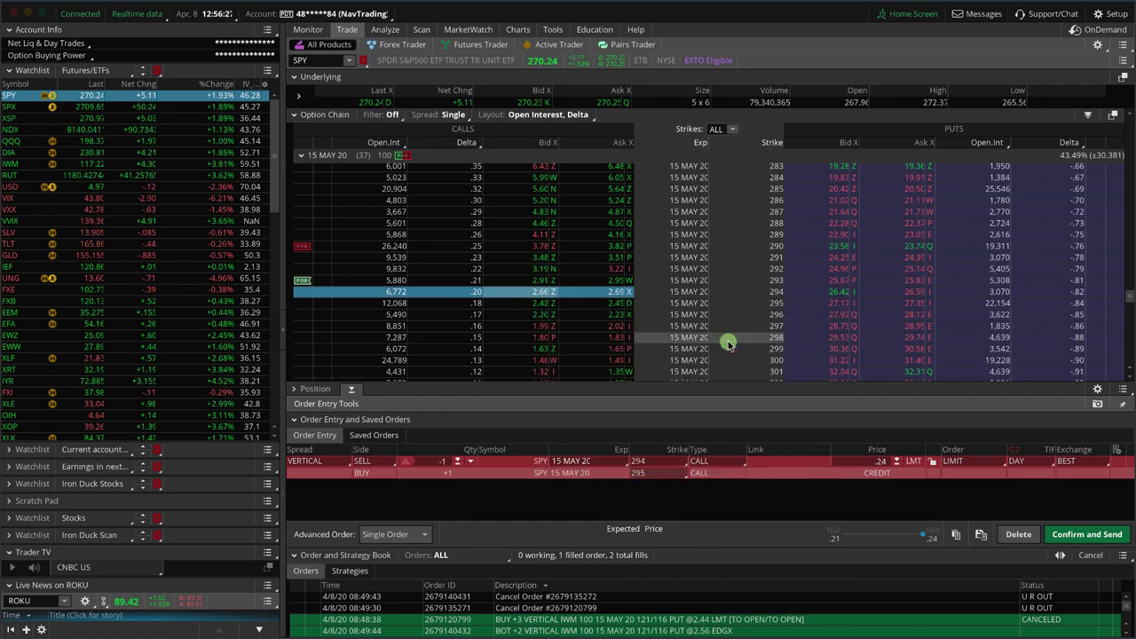
pyautogui.click(656, 472)
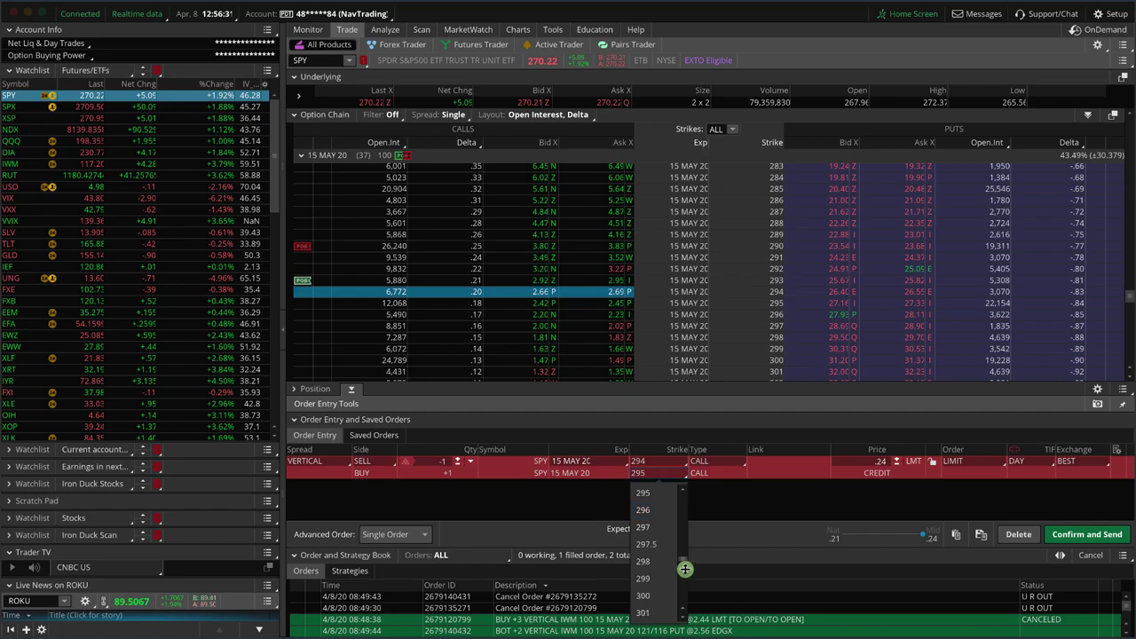
pyautogui.click(654, 527)
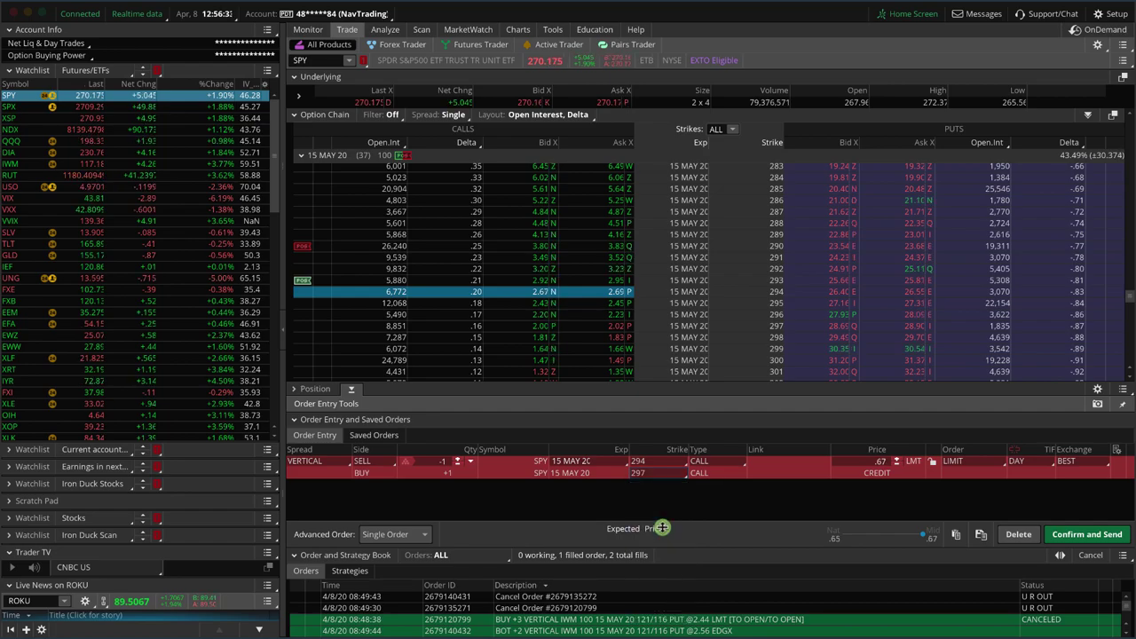
# Analyze the new 294/297 call vertical alone, excluding the earlier call and put verticals from the risk profile.
pyautogui.rightClick(786, 475)
pyautogui.click(836, 567)
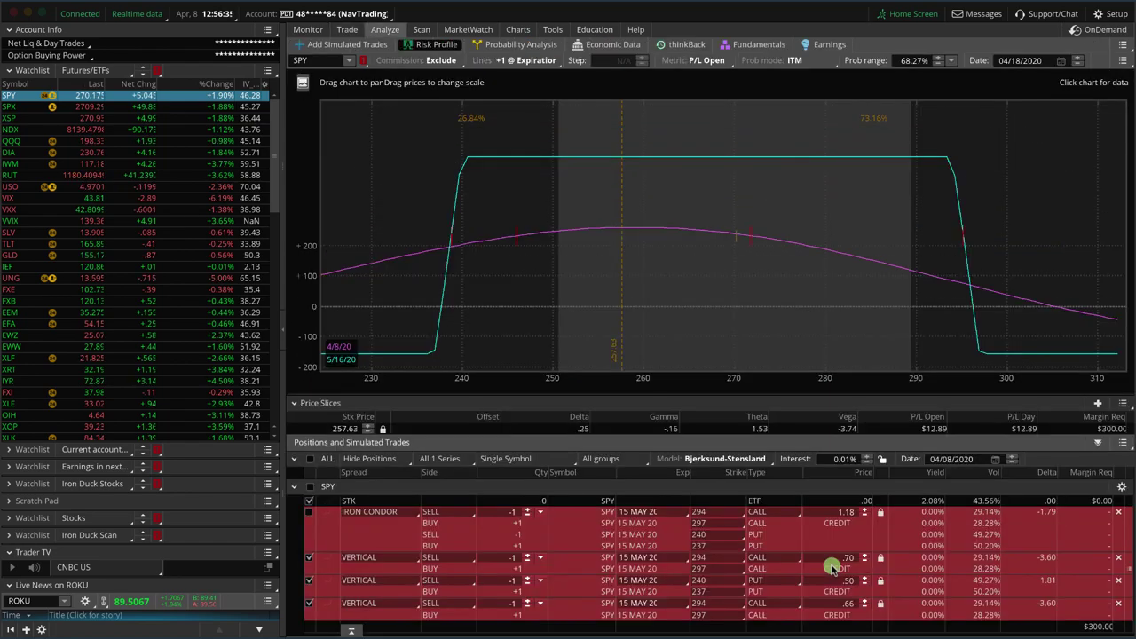
pyautogui.click(309, 580)
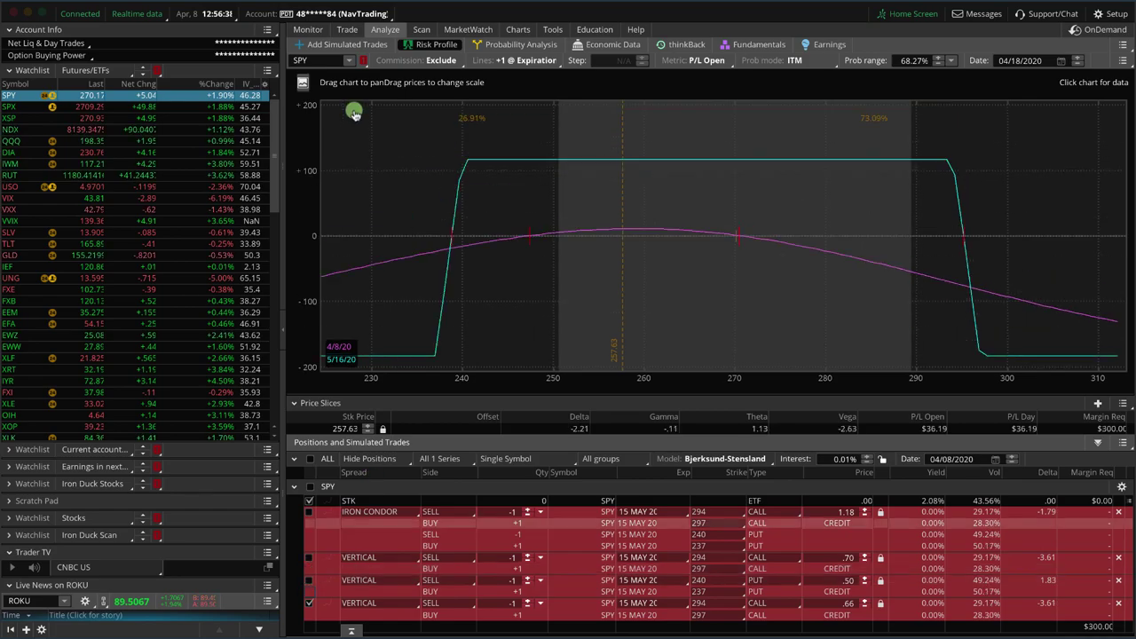
pyautogui.moveTo(349, 31)
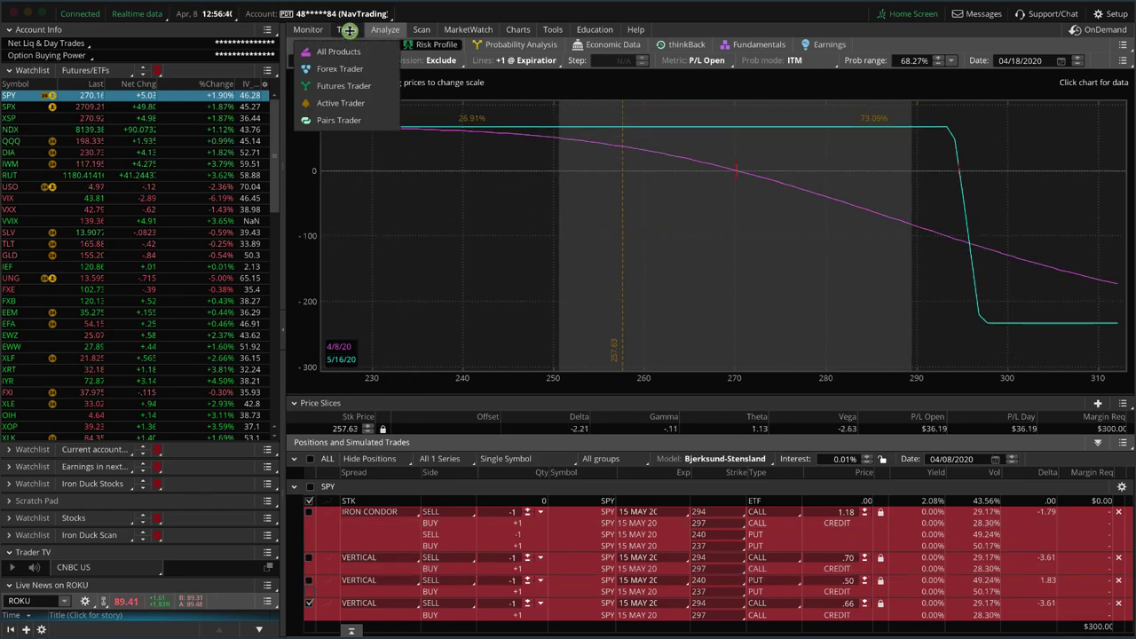
pyautogui.moveTo(452, 144); pyautogui.dragTo(401, 153)
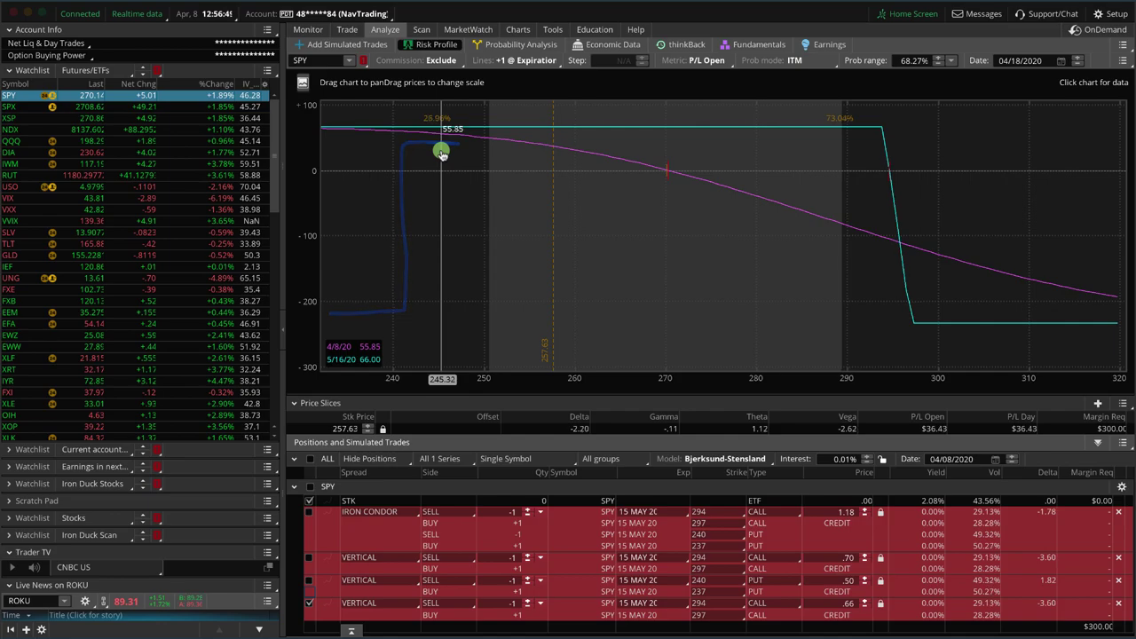
# Create a buy vertical order on the SPY 15 May 20 calls, buying the 240 strike and selling the 243 strike.
pyautogui.click(347, 30)
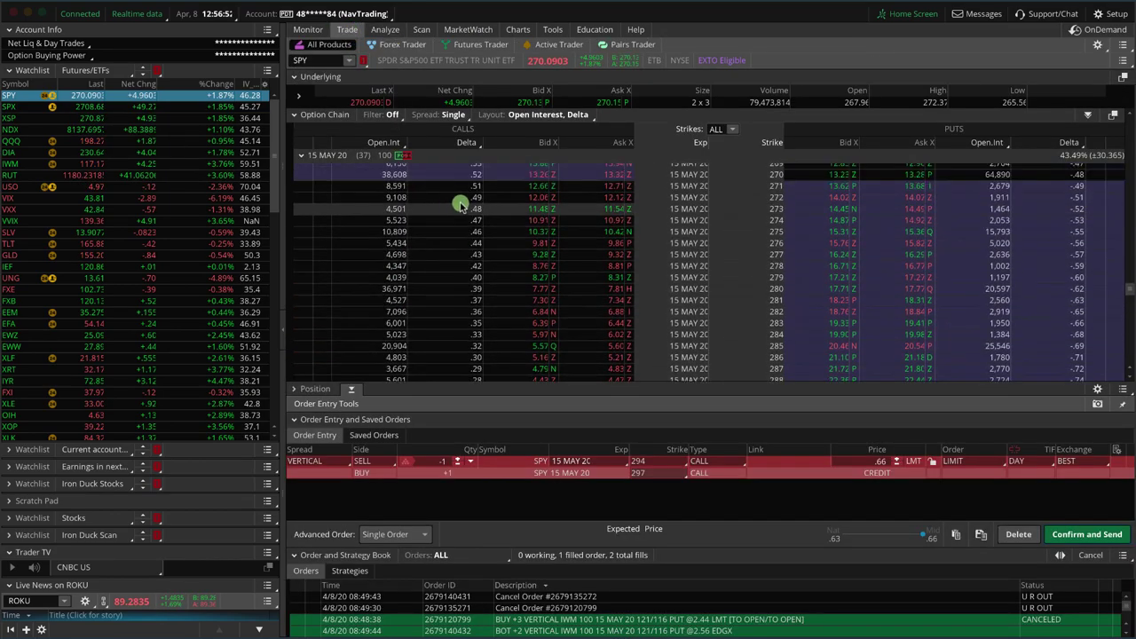
pyautogui.scroll(10, 461, 204)
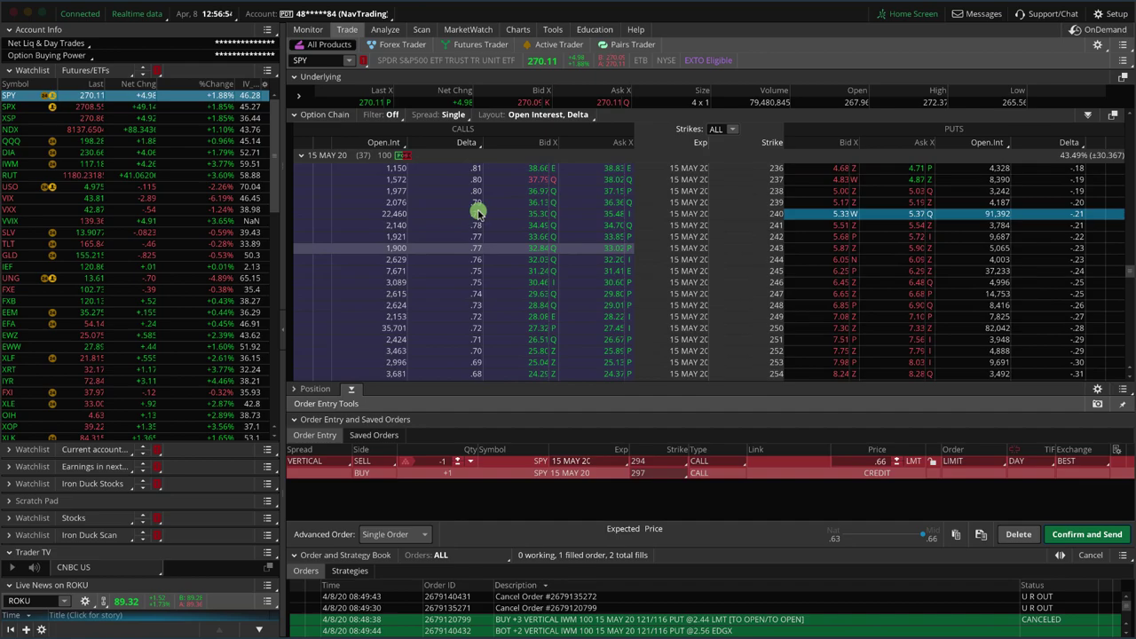
pyautogui.rightClick(539, 216)
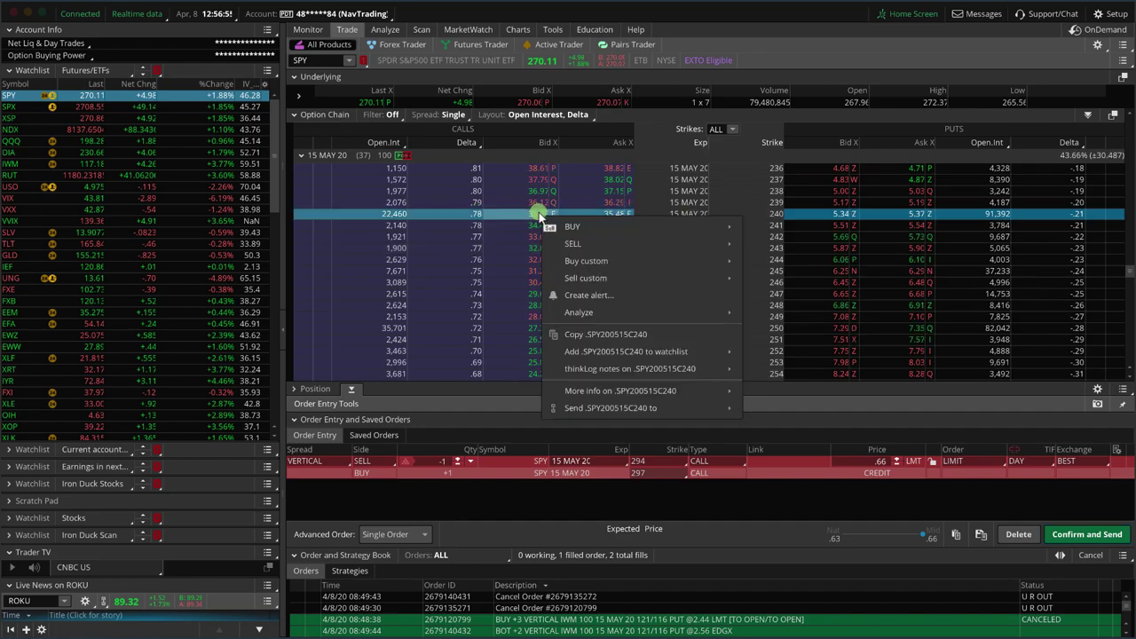
pyautogui.moveTo(729, 229)
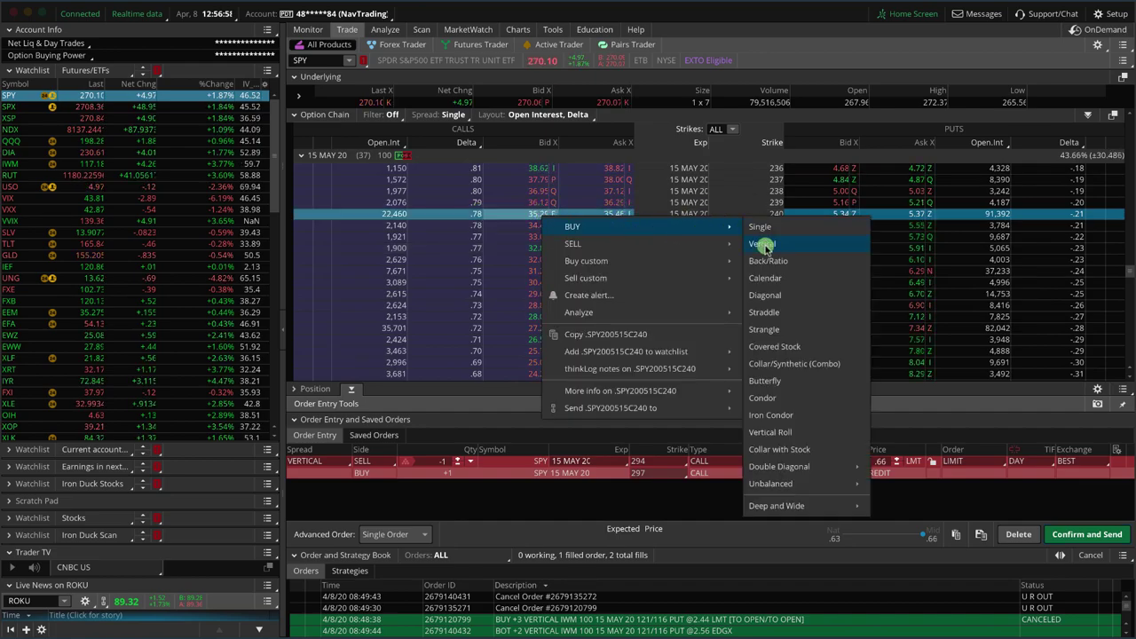
pyautogui.click(763, 245)
pyautogui.click(646, 475)
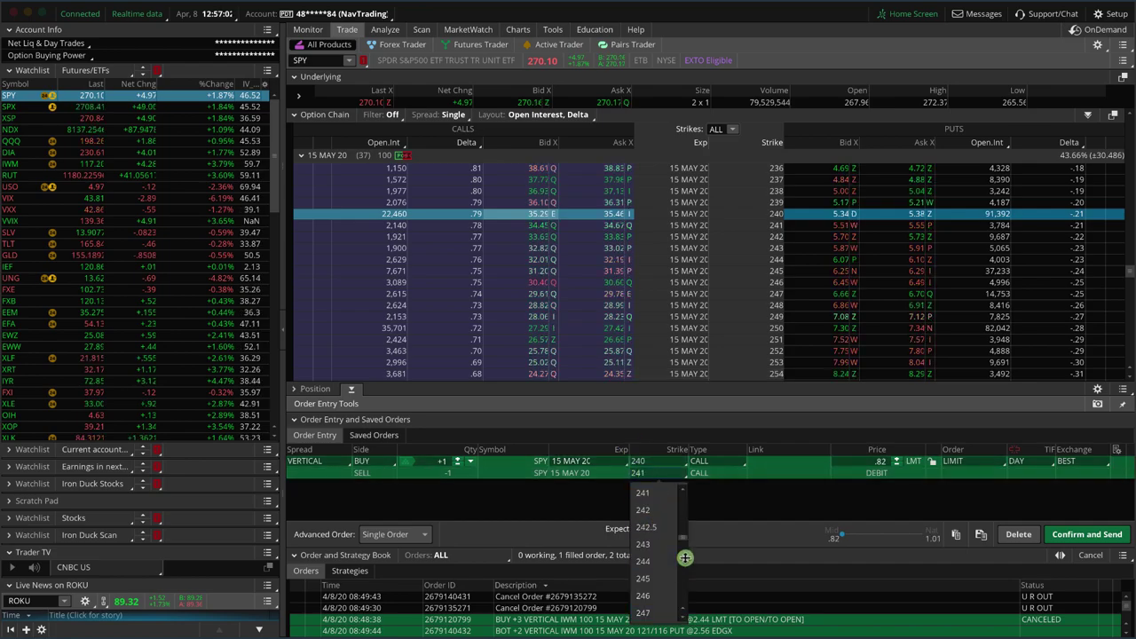
pyautogui.scroll(-2, 677, 555)
pyautogui.click(654, 542)
# Analyze the 240/243 long call vertical together with the newer 294/297 short call vertical in the risk profile.
pyautogui.rightClick(777, 471)
pyautogui.click(809, 569)
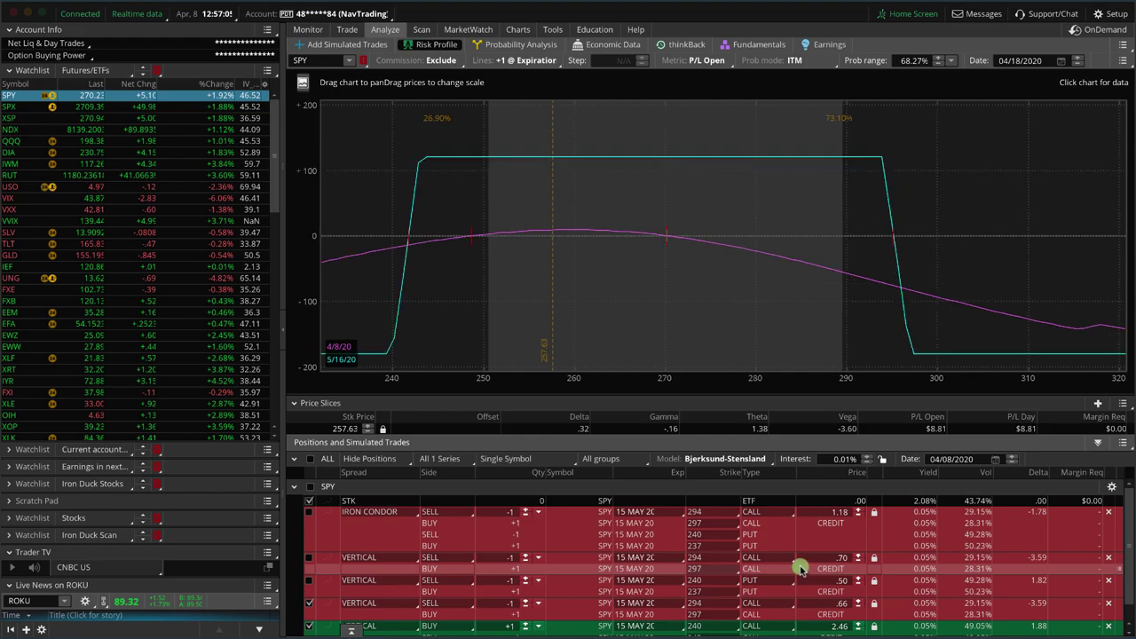
pyautogui.scroll(-1, 554, 593)
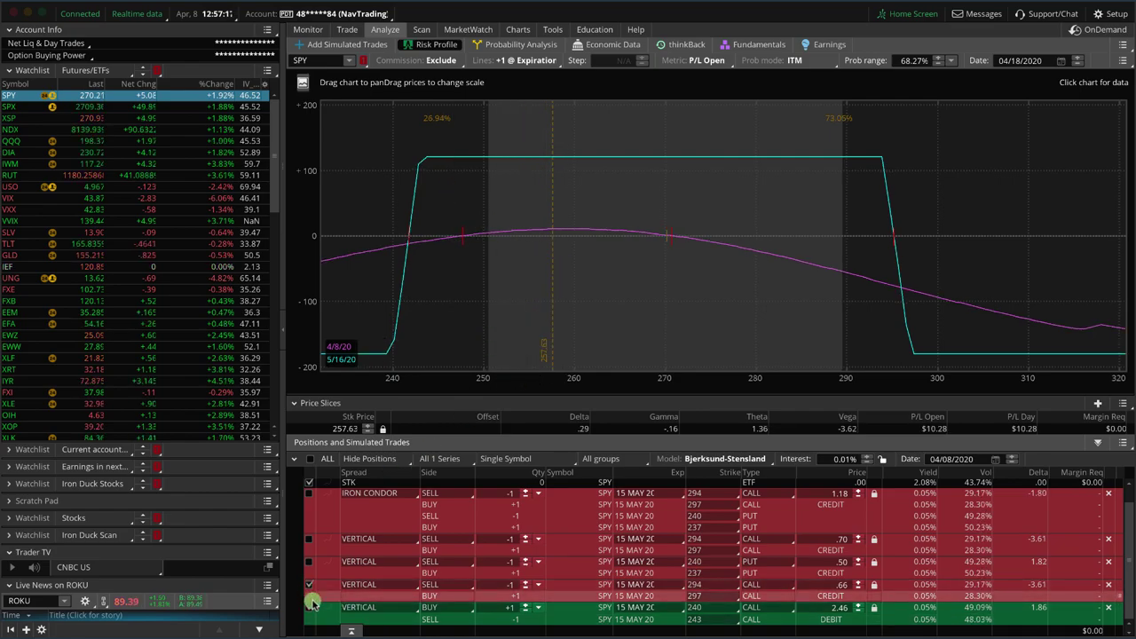
pyautogui.moveTo(642, 277); pyautogui.dragTo(676, 275)
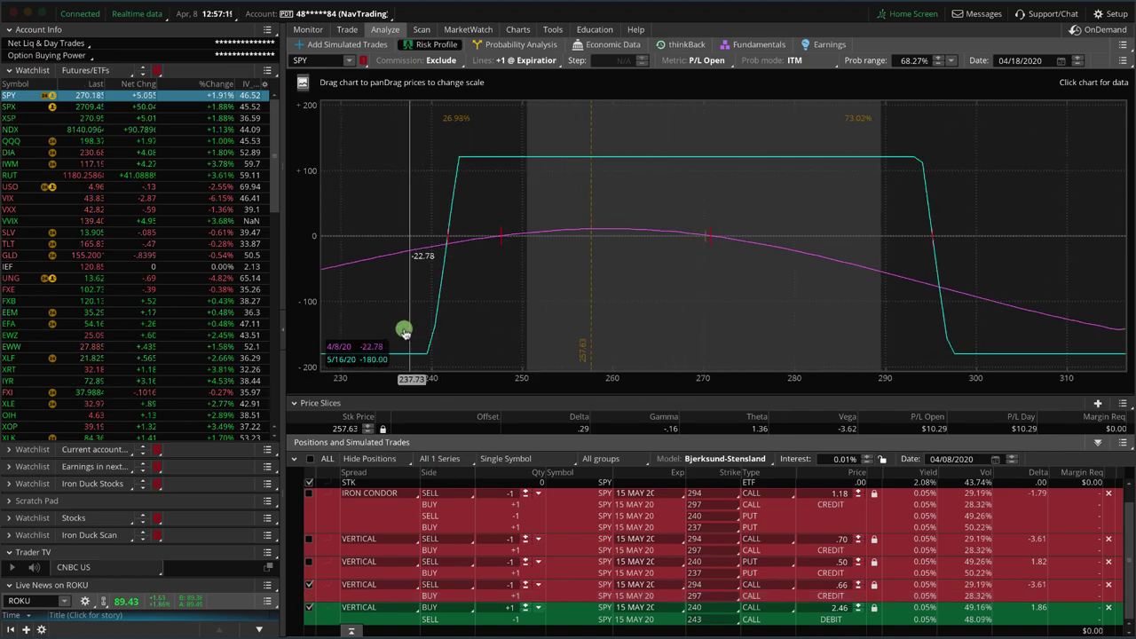
pyautogui.moveTo(345, 333); pyautogui.dragTo(412, 333)
pyautogui.moveTo(432, 250)
pyautogui.mouseDown()
pyautogui.moveTo(441, 165)
pyautogui.moveTo(903, 157)
pyautogui.moveTo(954, 338)
pyautogui.moveTo(1062, 345)
pyautogui.mouseUp()
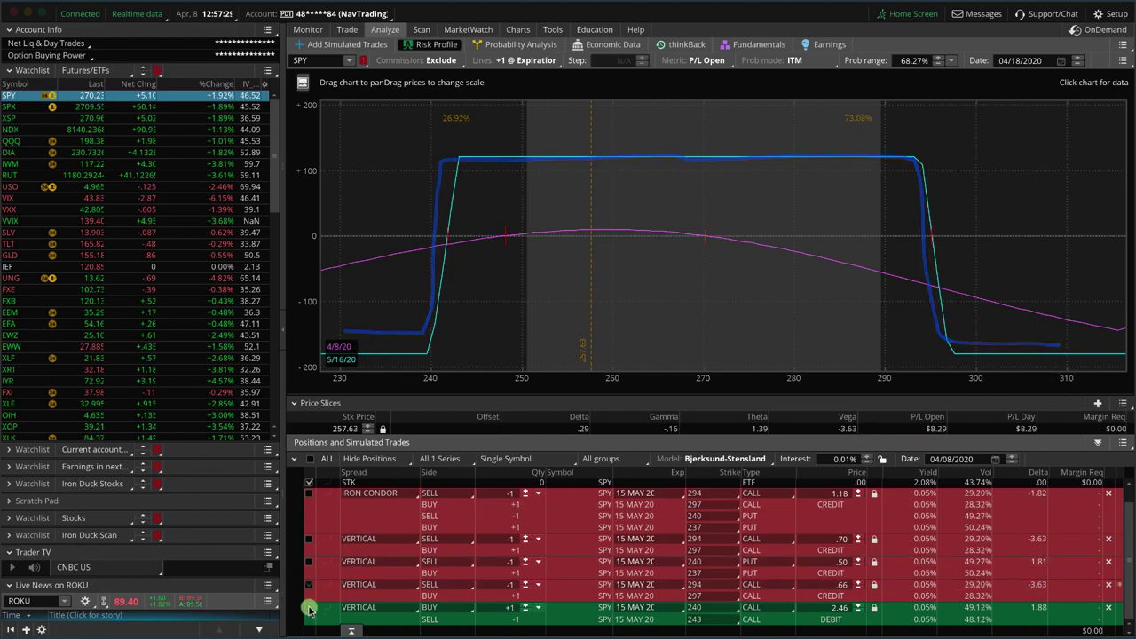
# Exclude the two call verticals from the risk profile and show the iron condor alone for comparison.
pyautogui.click(309, 584)
pyautogui.click(309, 608)
pyautogui.click(308, 494)
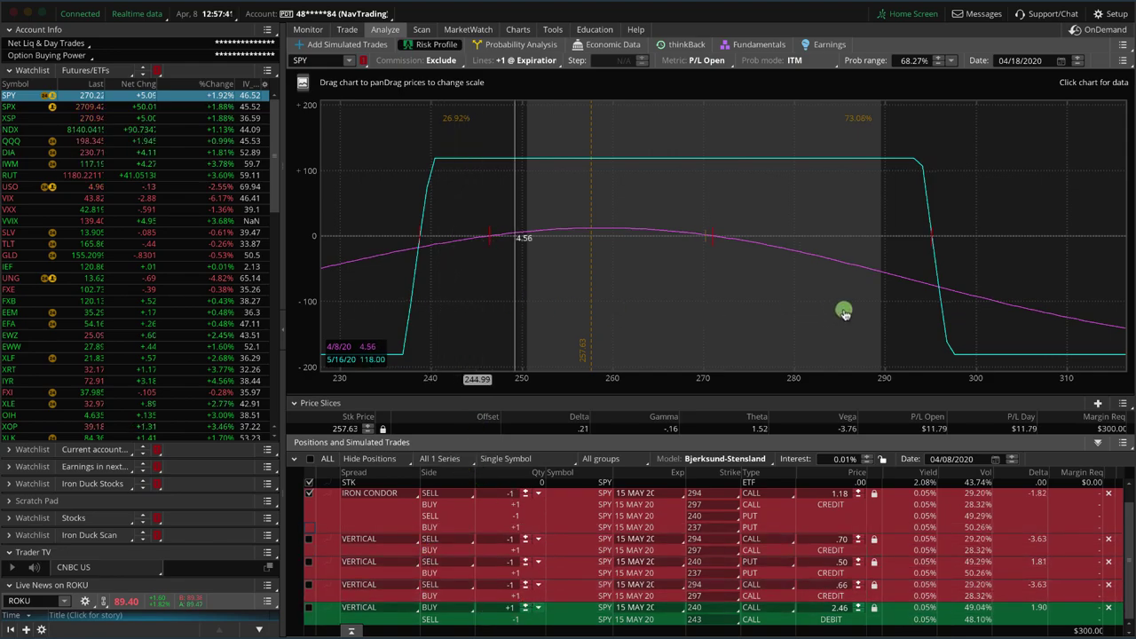
# Exclude the iron condor and include the newer 294/297 short and 240/243 long call verticals in the risk profile again.
pyautogui.click(309, 490)
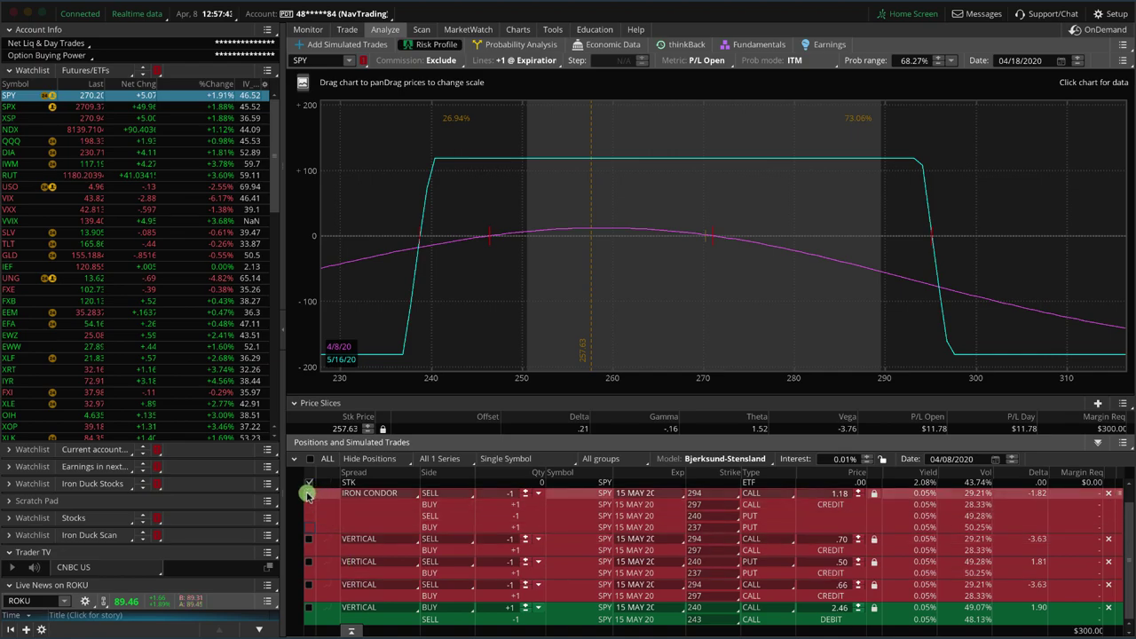
pyautogui.click(309, 585)
pyautogui.click(309, 609)
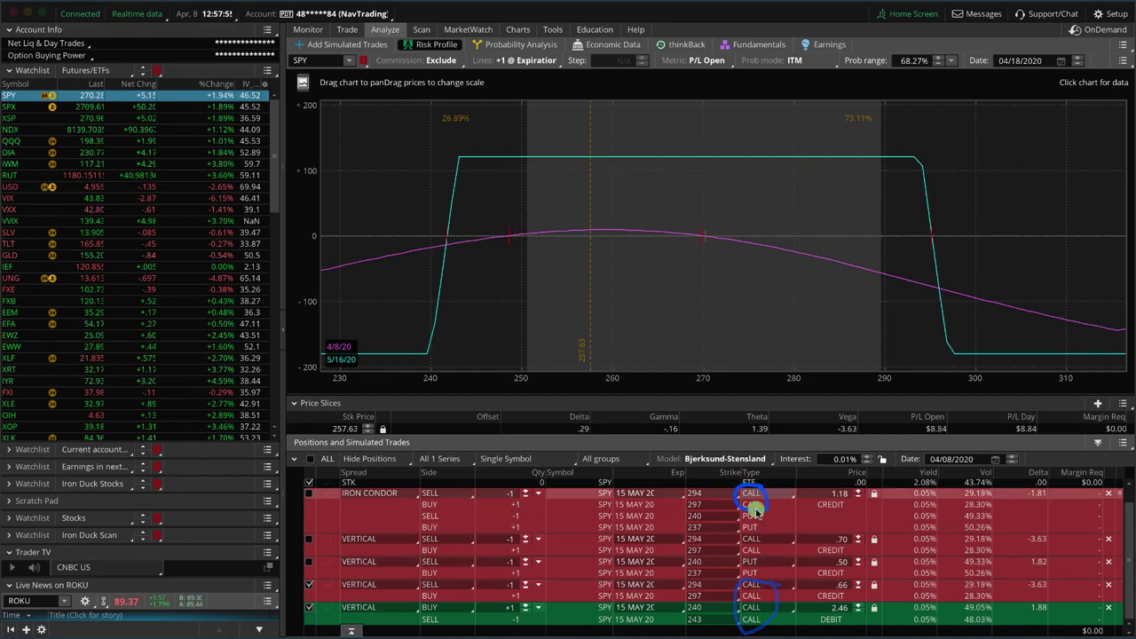
pyautogui.press('Escape')
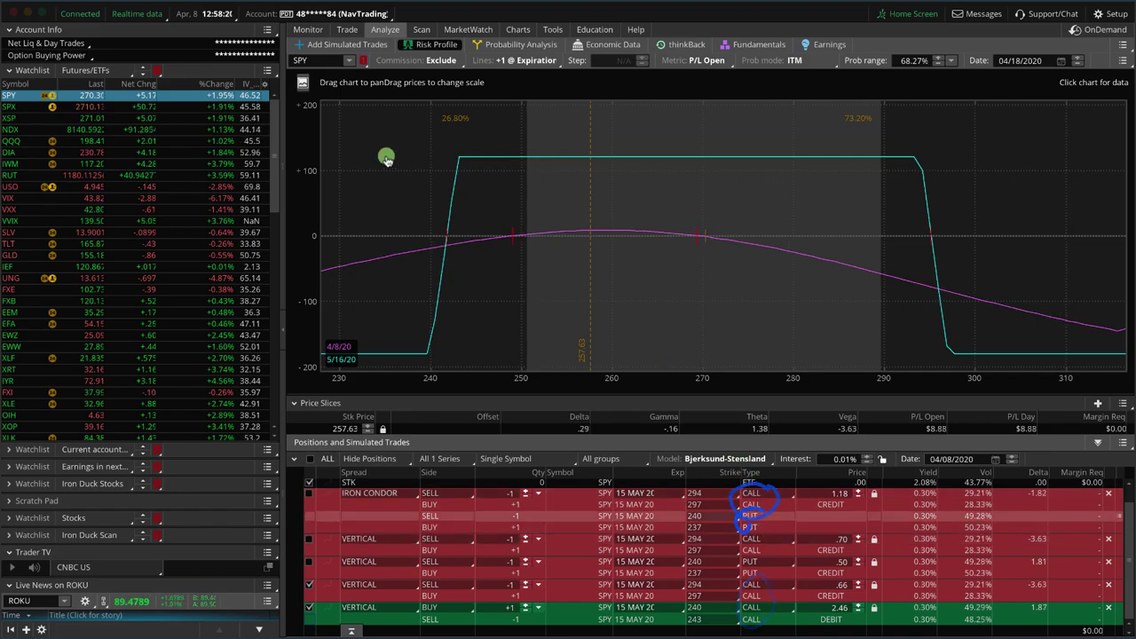
# Compare the open interest and bid/ask spreads of the 240 strike calls and puts in the 15 May 20 option chain.
pyautogui.click(348, 29)
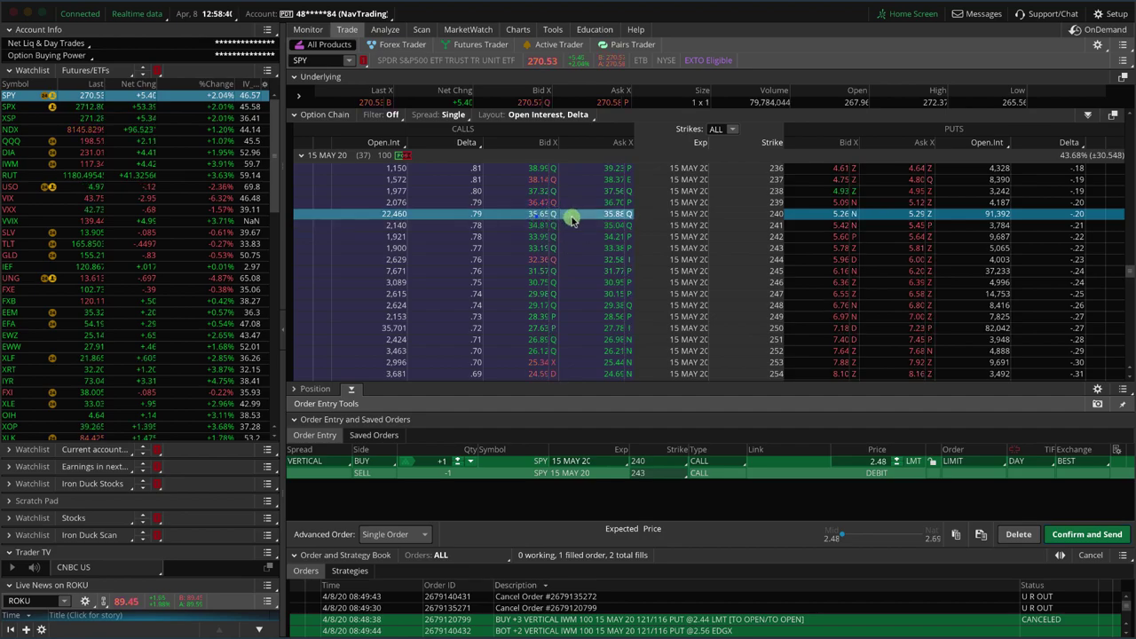
pyautogui.scroll(4, 624, 222)
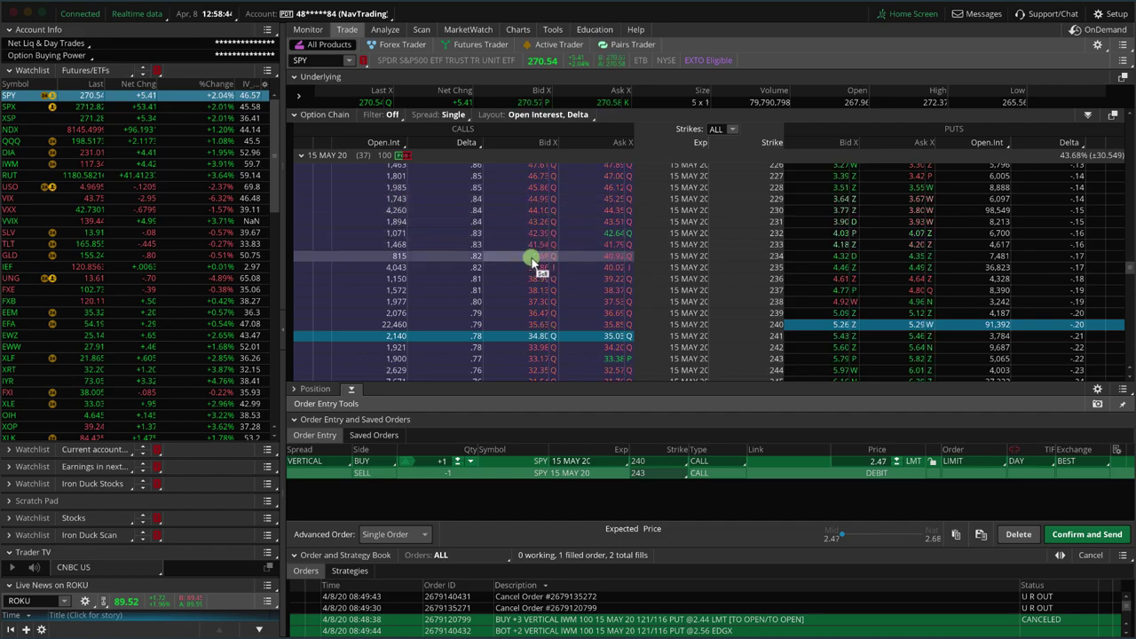
pyautogui.scroll(-1, 533, 257)
pyautogui.moveTo(564, 314)
pyautogui.mouseDown()
pyautogui.moveTo(609, 297)
pyautogui.moveTo(520, 296)
pyautogui.moveTo(552, 321)
pyautogui.mouseUp()
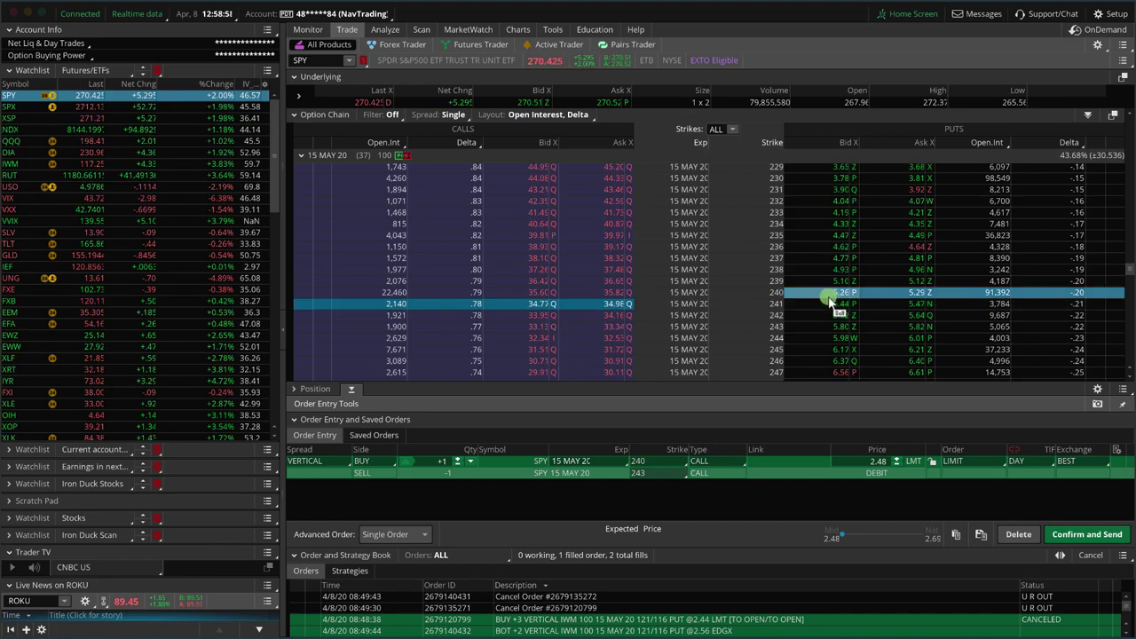
pyautogui.moveTo(844, 302)
pyautogui.mouseDown()
pyautogui.moveTo(936, 294)
pyautogui.moveTo(836, 300)
pyautogui.mouseUp()
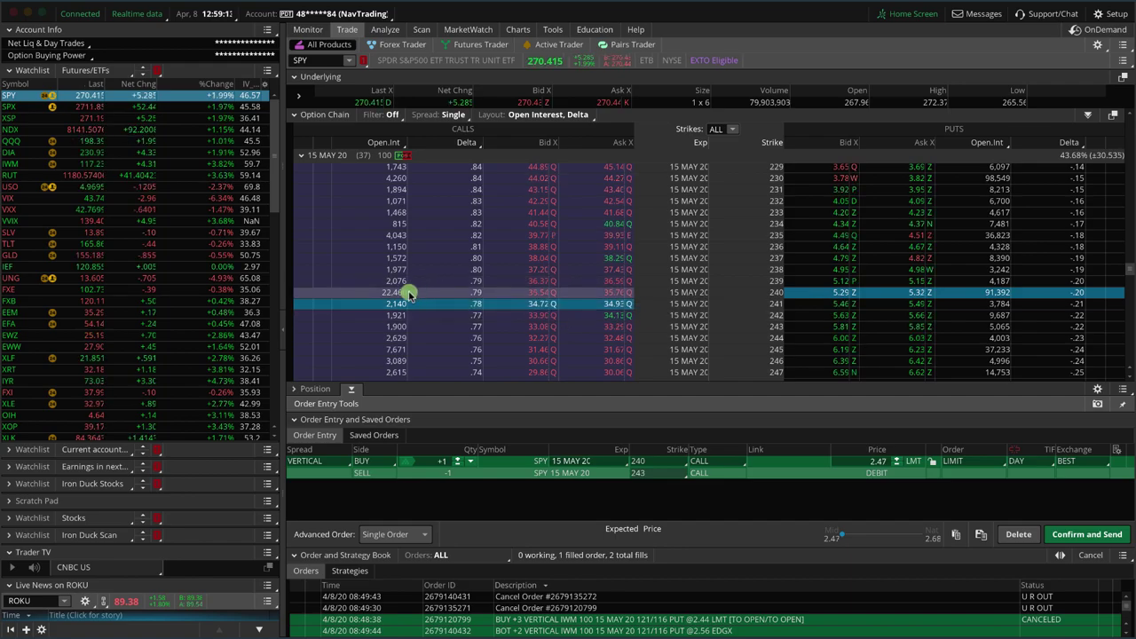
pyautogui.moveTo(372, 282)
pyautogui.mouseDown()
pyautogui.moveTo(401, 302)
pyautogui.moveTo(412, 284)
pyautogui.moveTo(376, 253)
pyautogui.mouseUp()
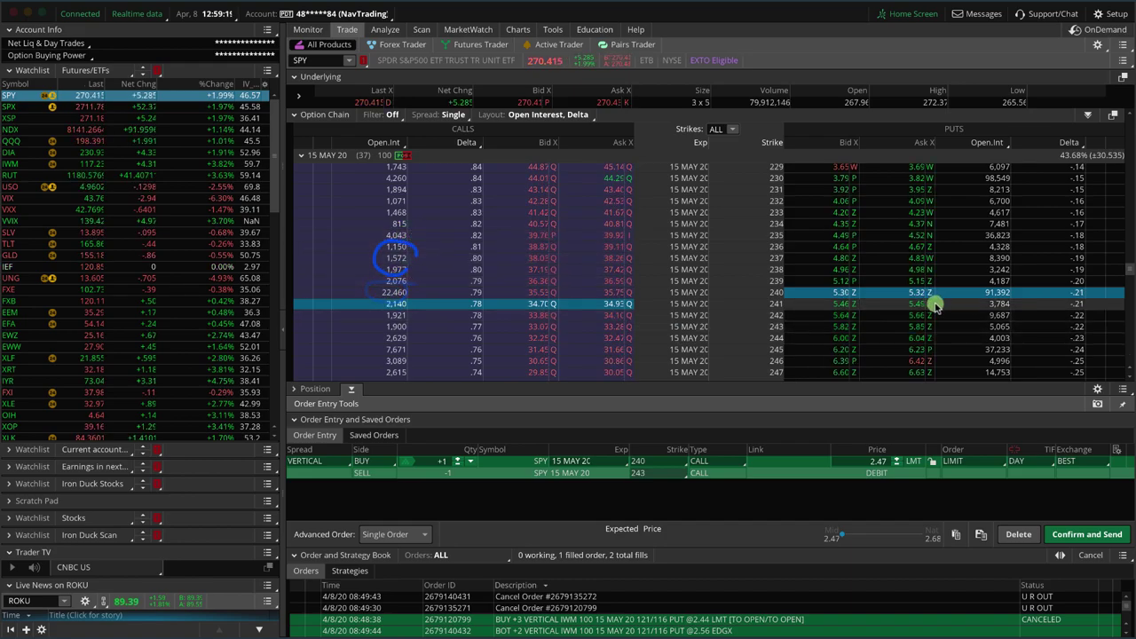
pyautogui.moveTo(1017, 284)
pyautogui.mouseDown()
pyautogui.moveTo(1023, 251)
pyautogui.moveTo(993, 220)
pyautogui.moveTo(977, 266)
pyautogui.mouseUp()
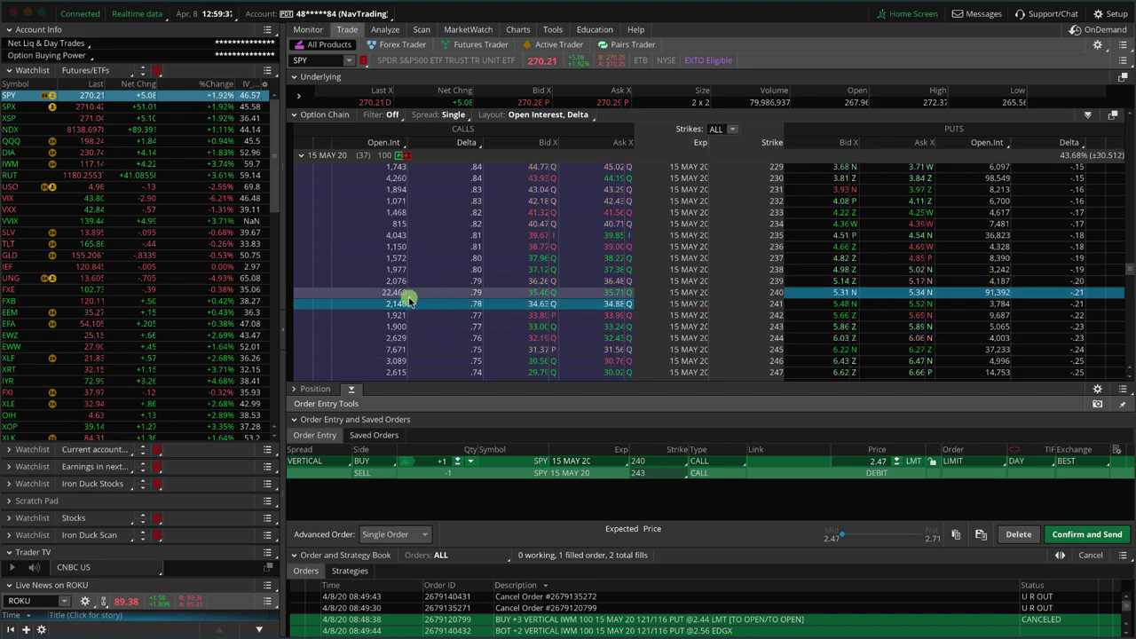
pyautogui.click(532, 293)
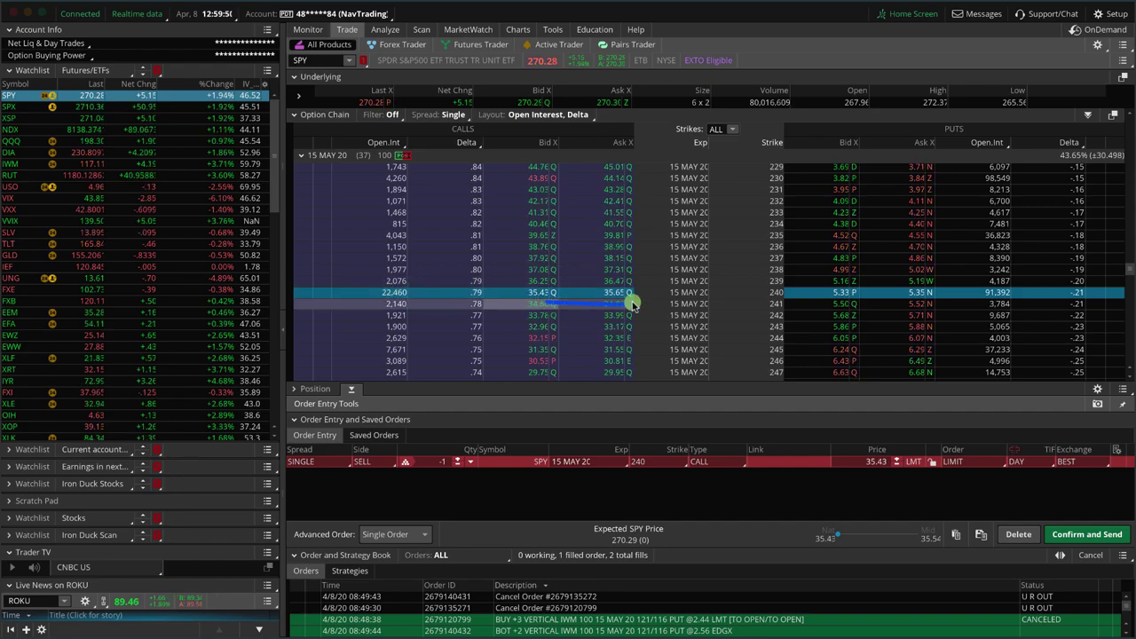
pyautogui.moveTo(634, 303)
pyautogui.mouseDown()
pyautogui.moveTo(621, 284)
pyautogui.moveTo(535, 286)
pyautogui.moveTo(519, 303)
pyautogui.mouseUp()
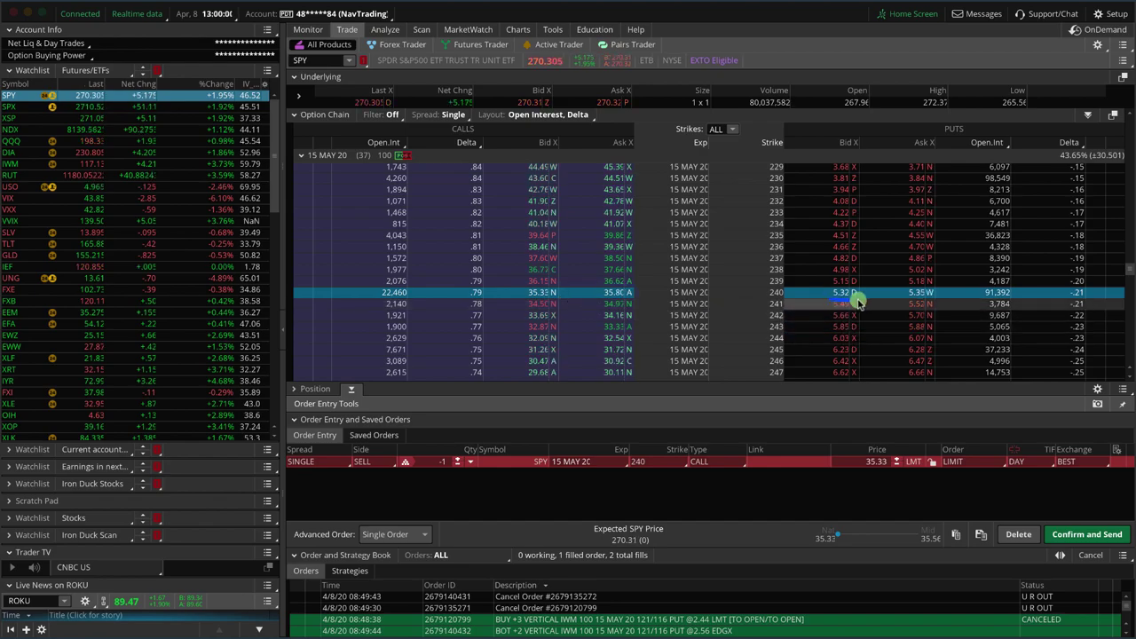
pyautogui.moveTo(861, 303); pyautogui.dragTo(944, 296)
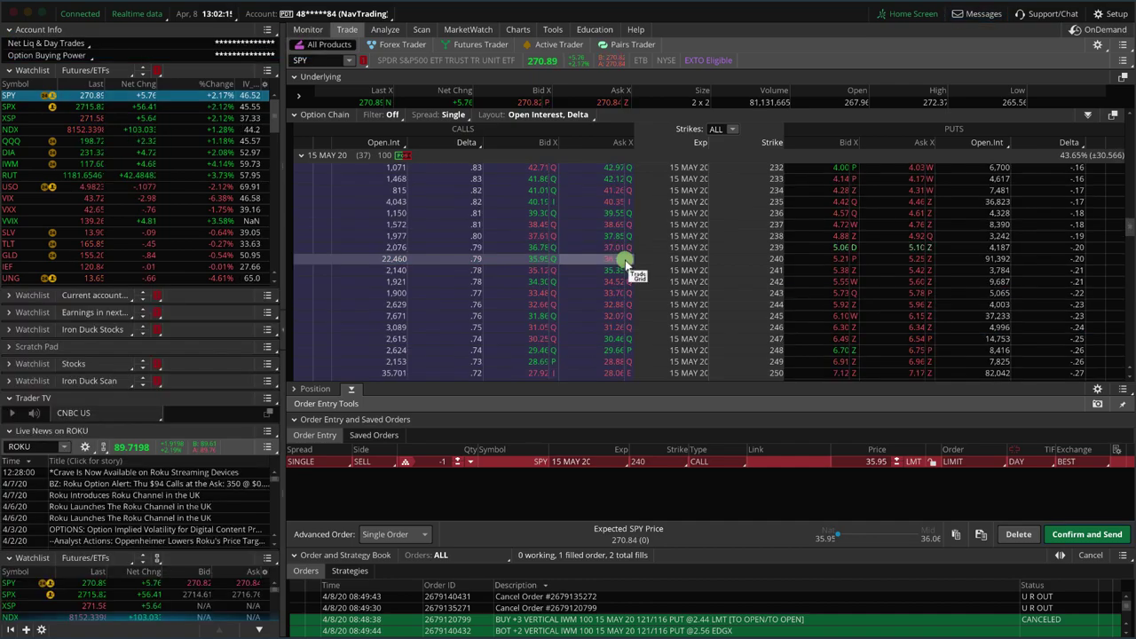
# Return to the risk profile and examine the expiration curve of the two combined call verticals.
pyautogui.click(386, 30)
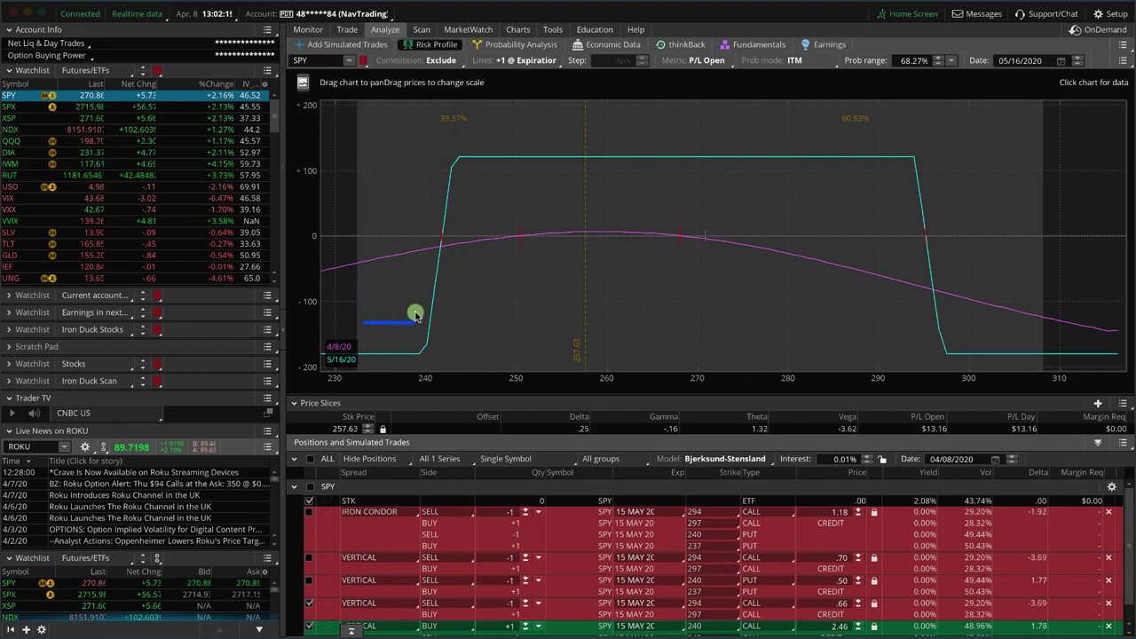
pyautogui.moveTo(415, 306)
pyautogui.mouseDown()
pyautogui.moveTo(434, 190)
pyautogui.moveTo(559, 160)
pyautogui.moveTo(720, 169)
pyautogui.moveTo(924, 160)
pyautogui.moveTo(953, 331)
pyautogui.mouseUp()
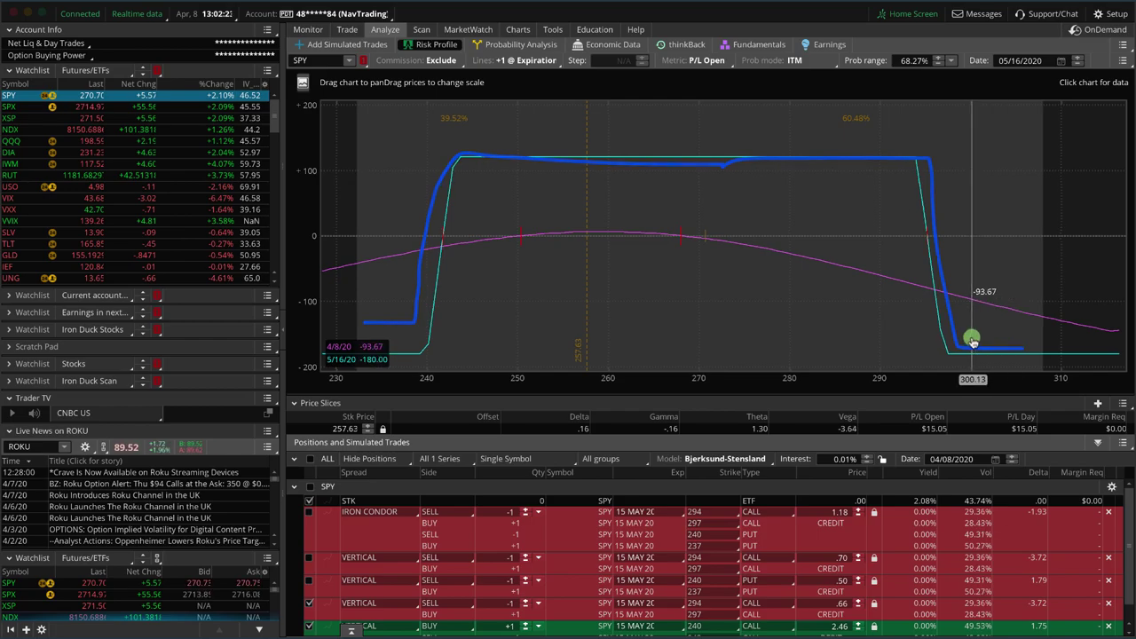